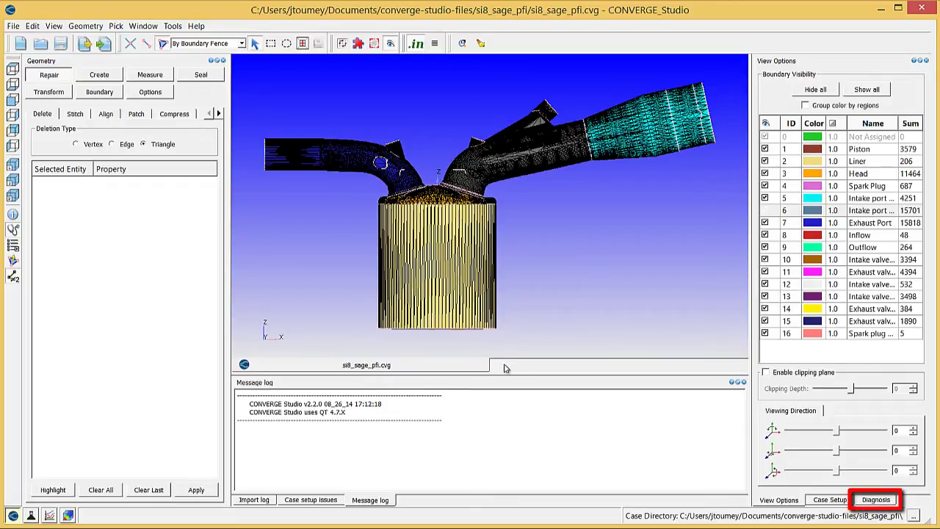
Show the Diagnosis panel with the intersection, open-edge, nonmanifold, orientation and isolated-triangle checks
click(875, 502)
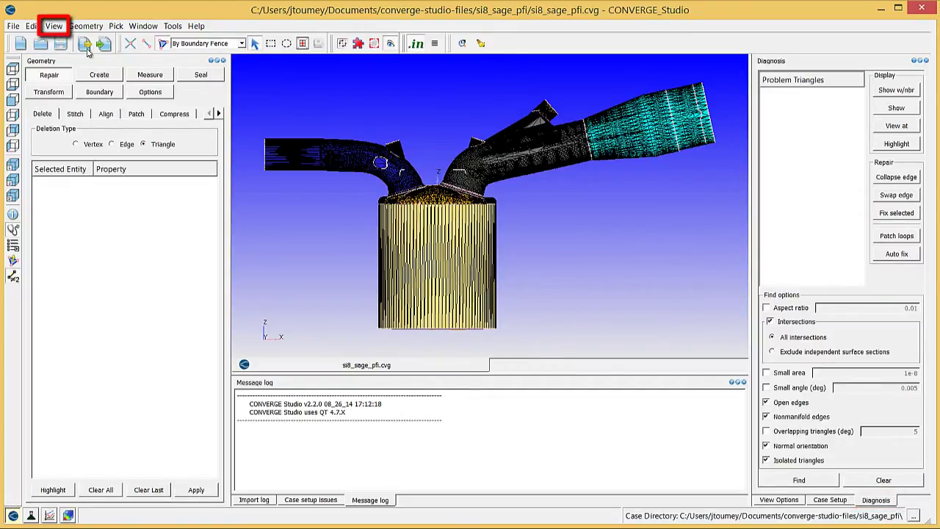
click(56, 27)
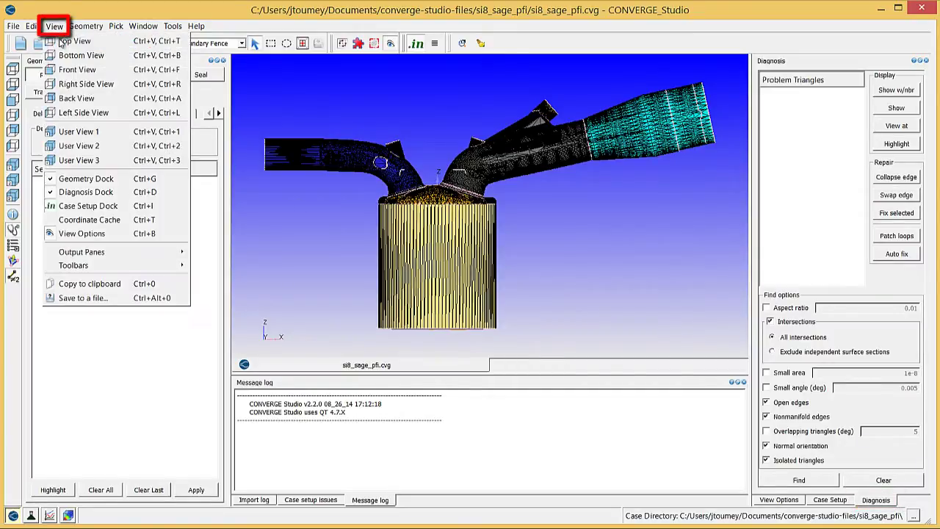
click(191, 199)
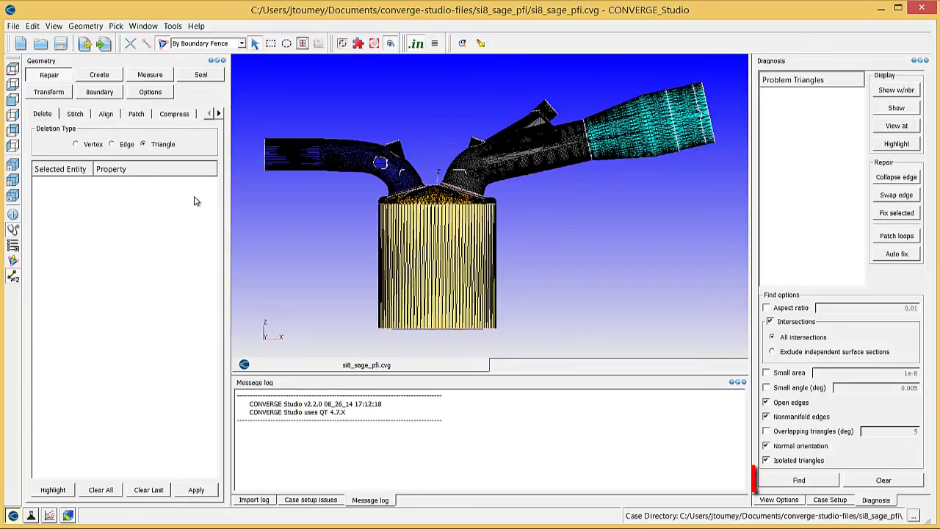
Run the diagnosis search and display only the 1571 intersecting triangles
click(829, 481)
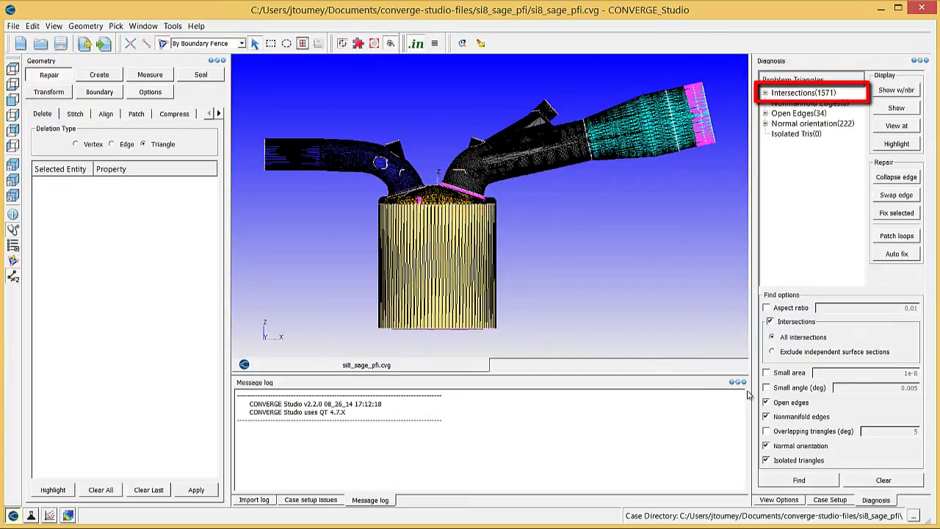
click(827, 94)
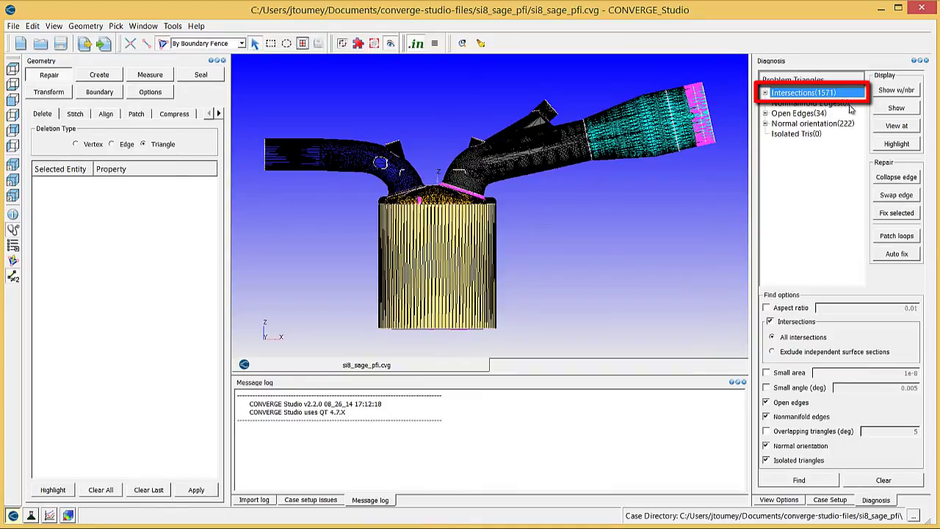
click(888, 109)
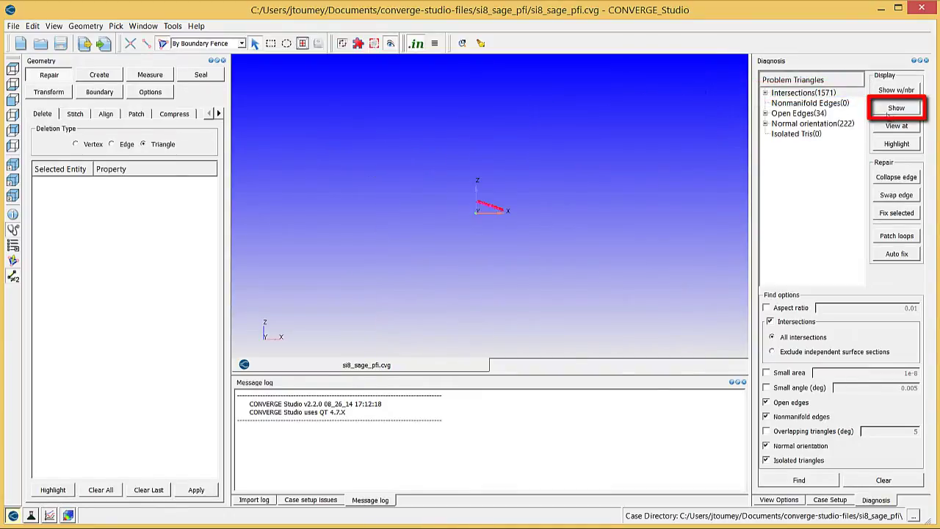
Inspect the intersection rings, then redisplay the whole engine model in front view
drag(535, 252, 536, 278)
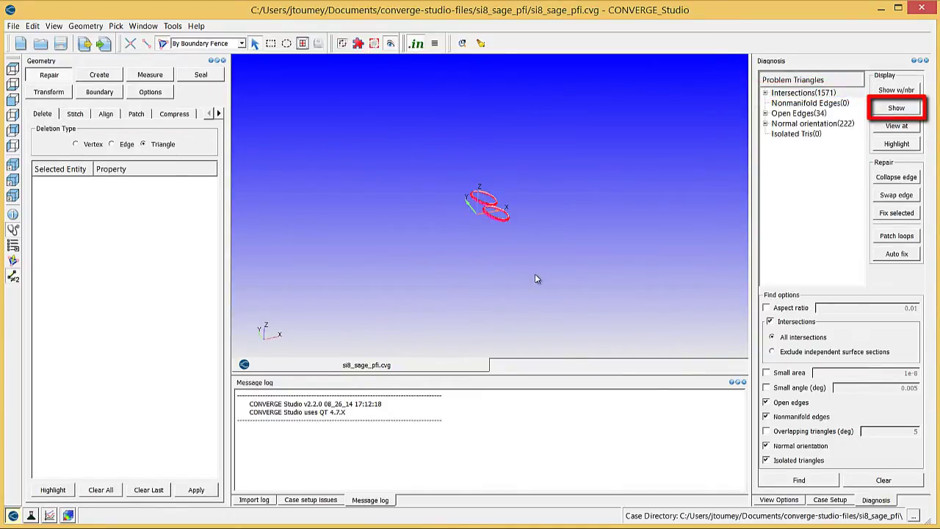
scroll(537, 278, up, 5)
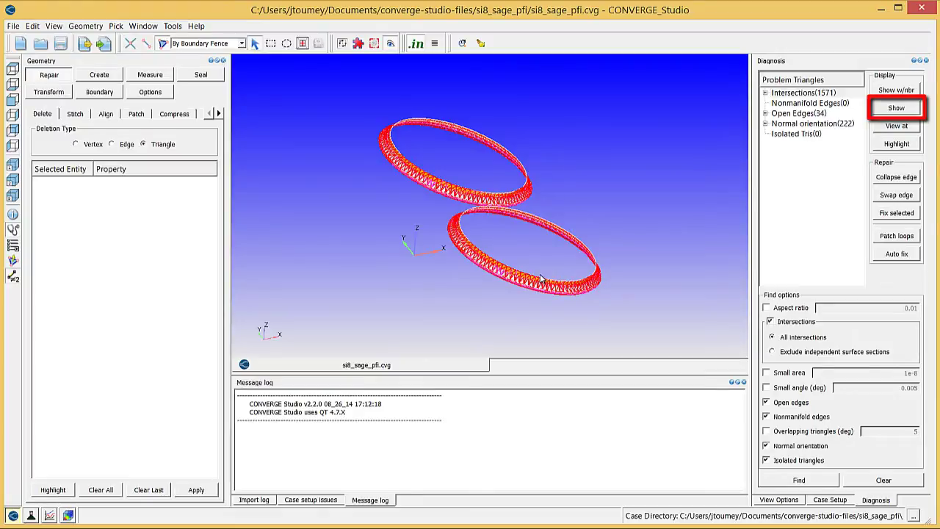
right_click(596, 190)
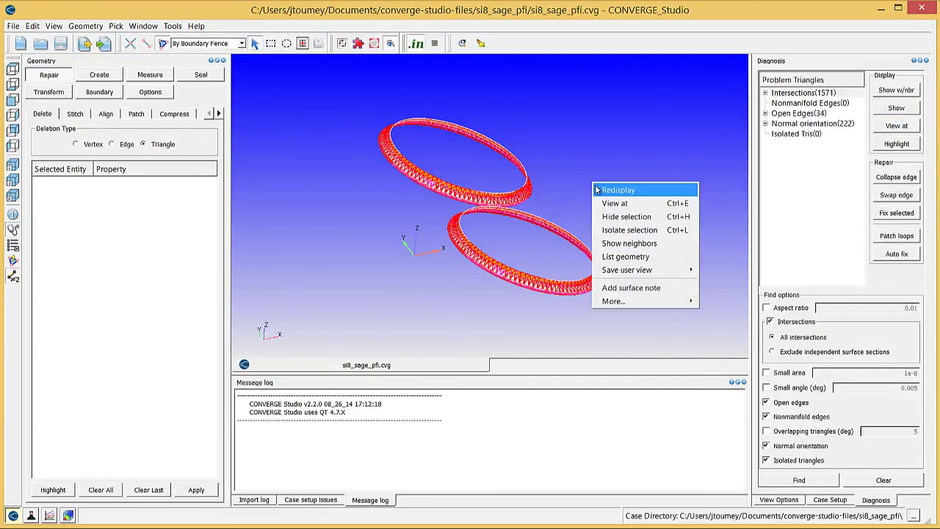
click(617, 189)
click(12, 165)
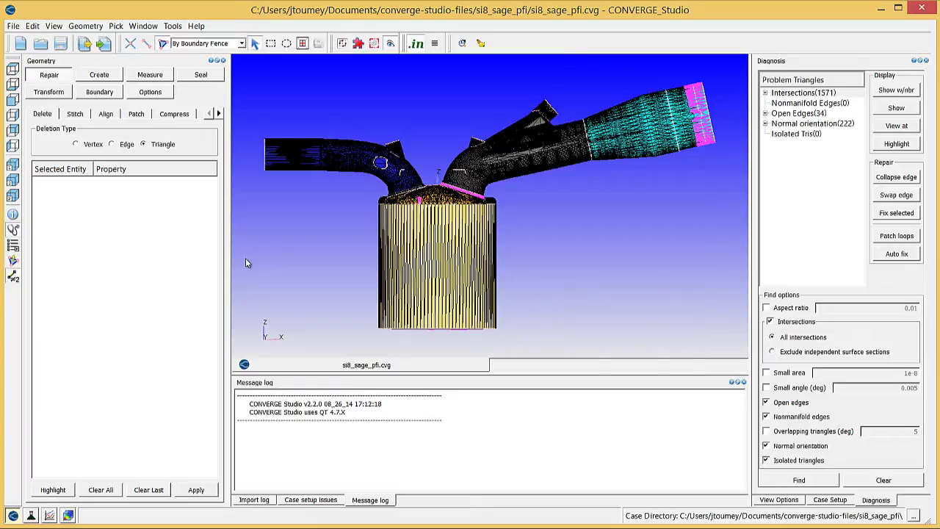
Orbit, pan and zoom down into the circular valve stem hole atop the intake port
drag(329, 223, 347, 253)
scroll(348, 254, up, 5)
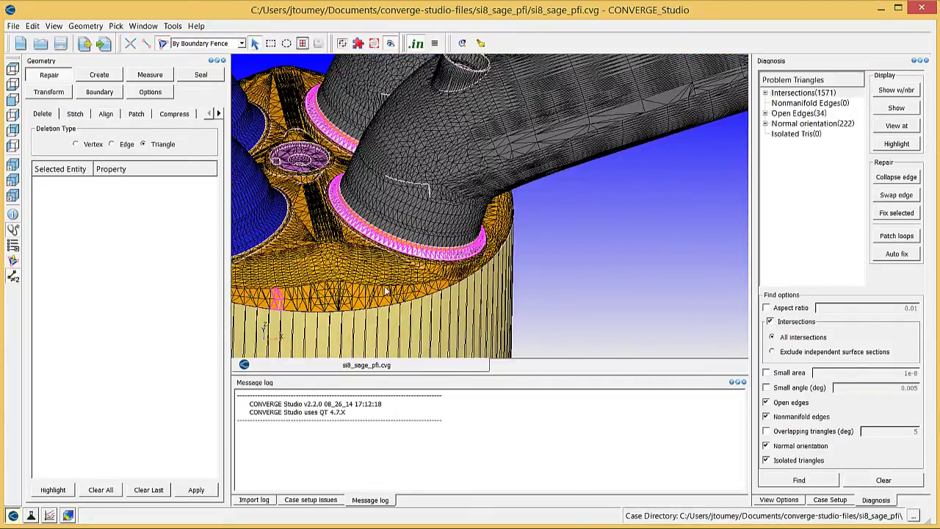
right_drag(347, 304, 482, 290)
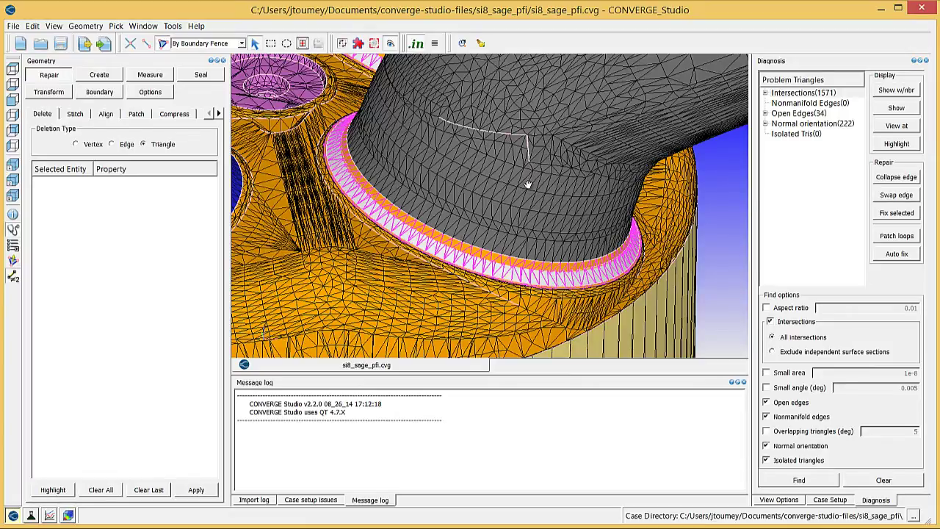
drag(529, 184, 537, 241)
scroll(526, 282, up, 10)
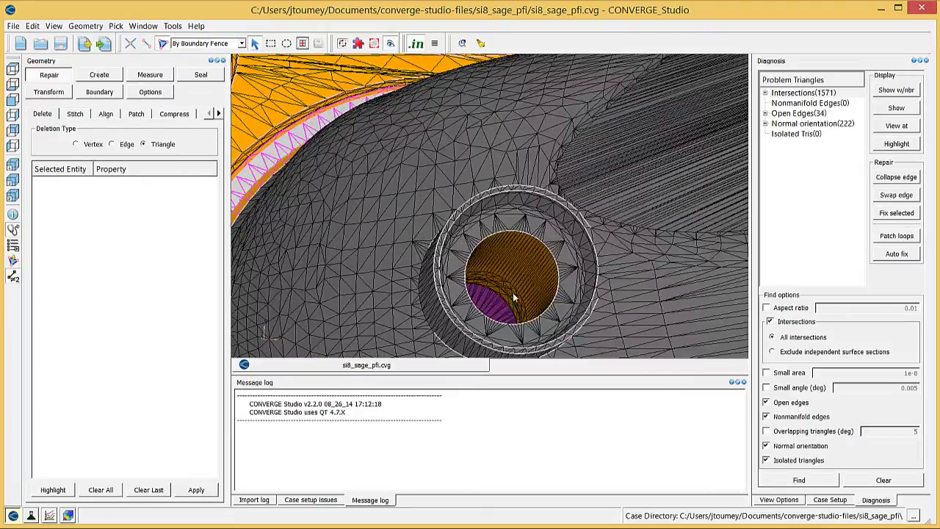
drag(483, 164, 480, 158)
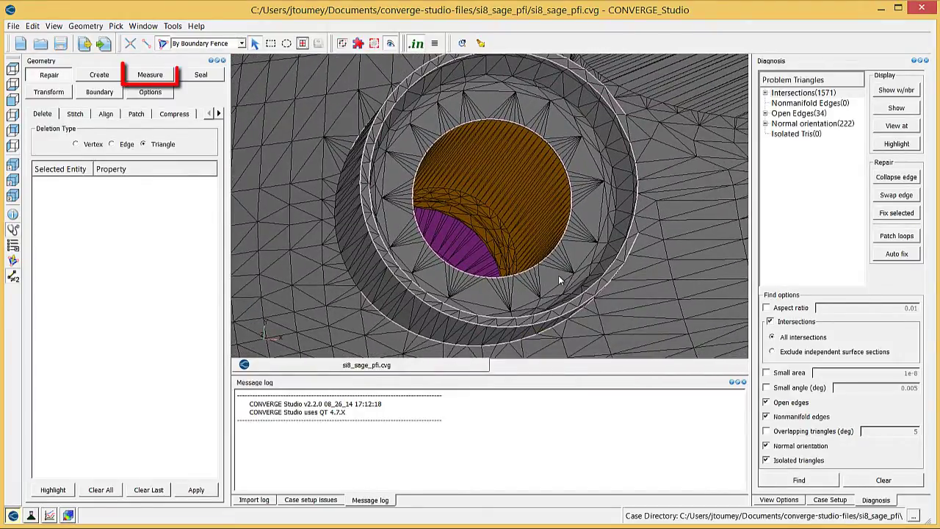
Measure the hole's arc normal from three rim points (diameter 5.962462E-003), saving it to the coordinate cache
click(145, 77)
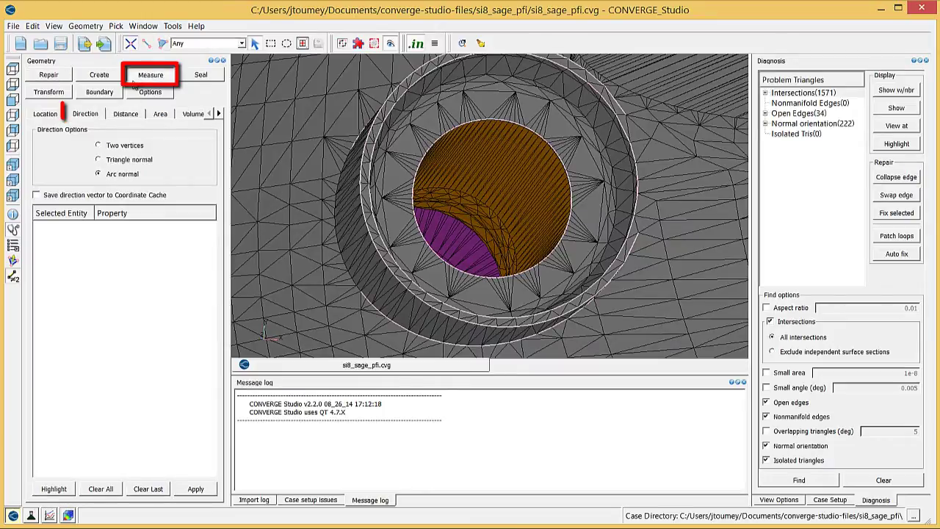
click(85, 114)
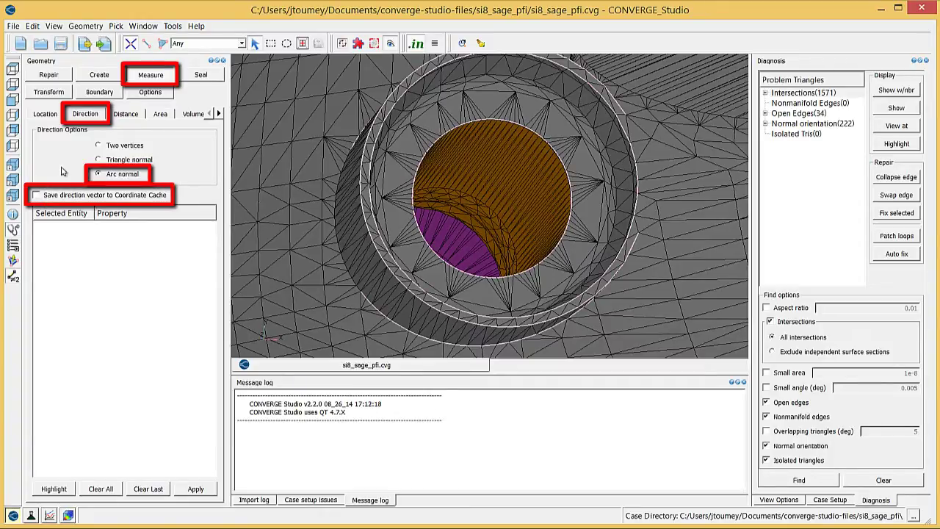
click(59, 196)
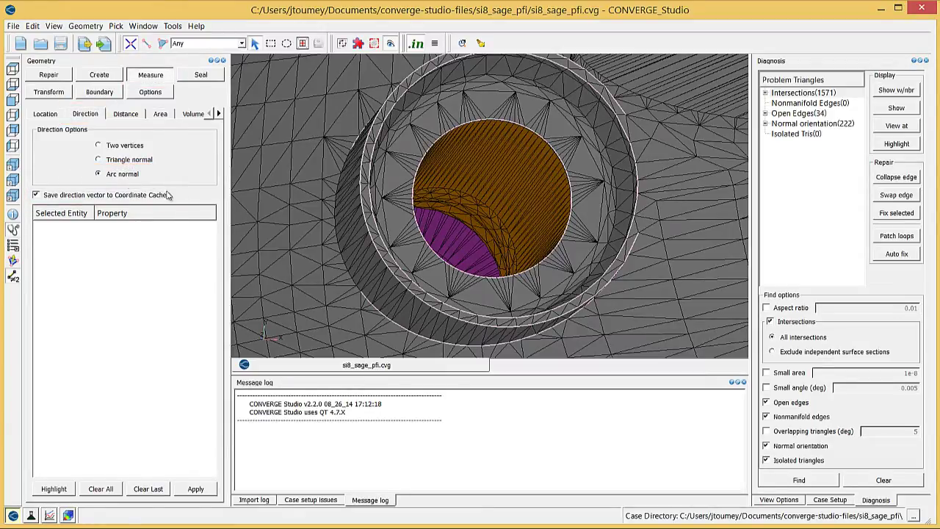
click(491, 127)
click(551, 255)
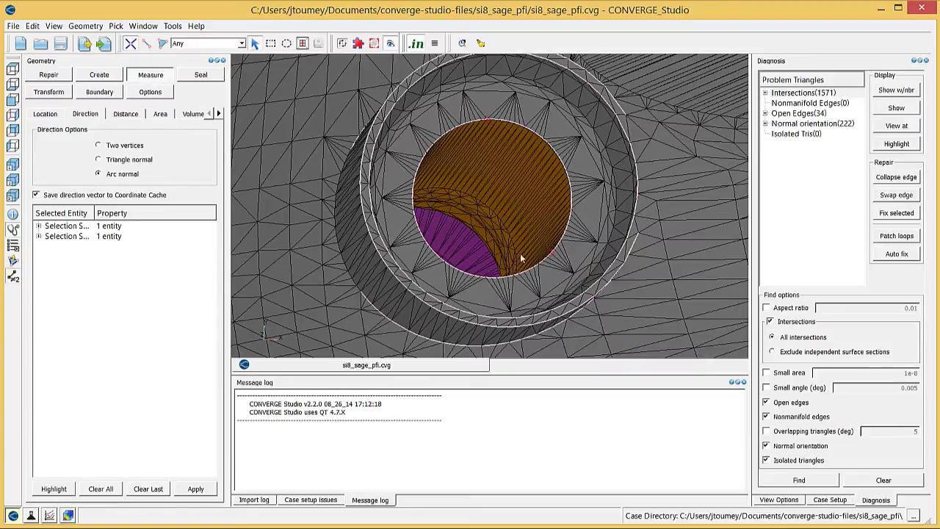
click(427, 245)
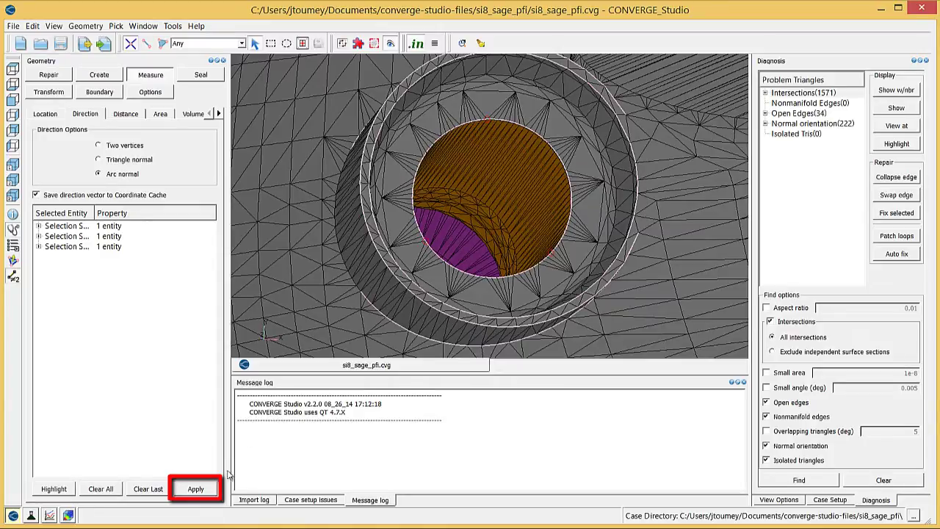
click(195, 488)
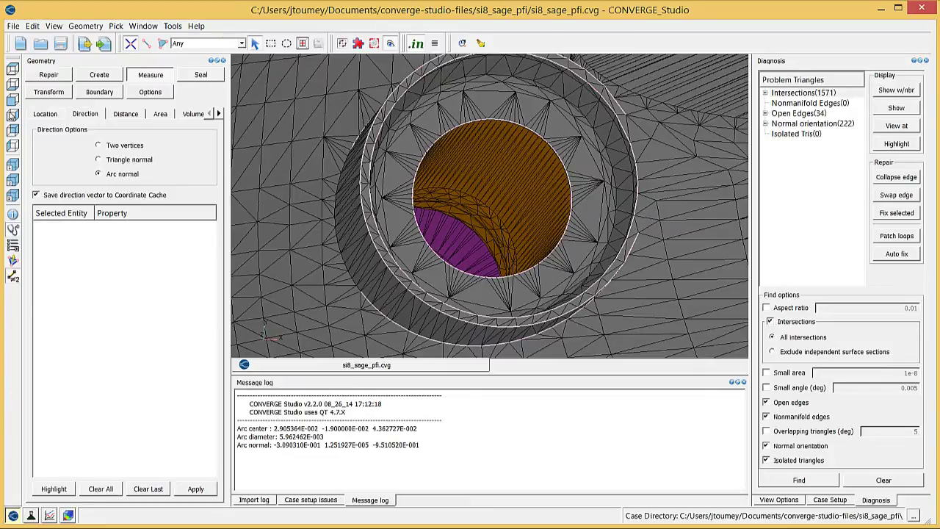
Switch to top view and set the pick filter back to Any
click(16, 69)
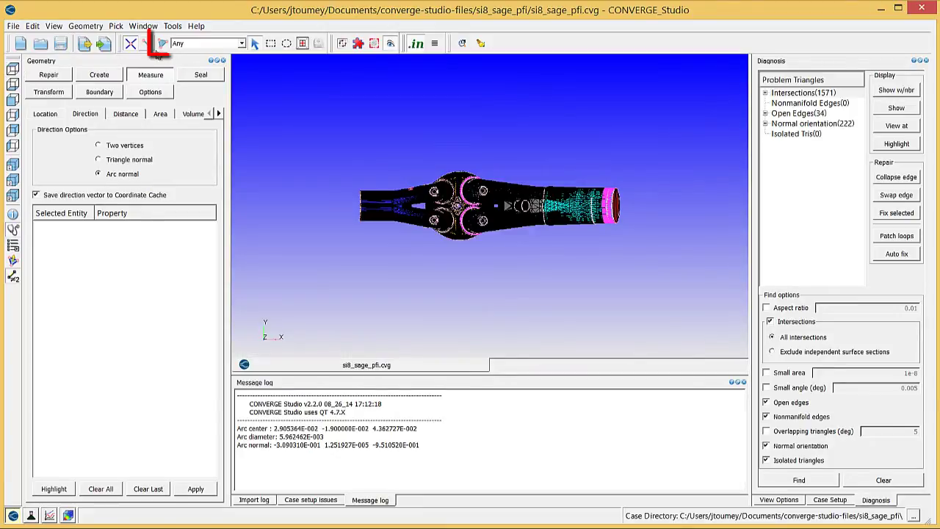
click(163, 44)
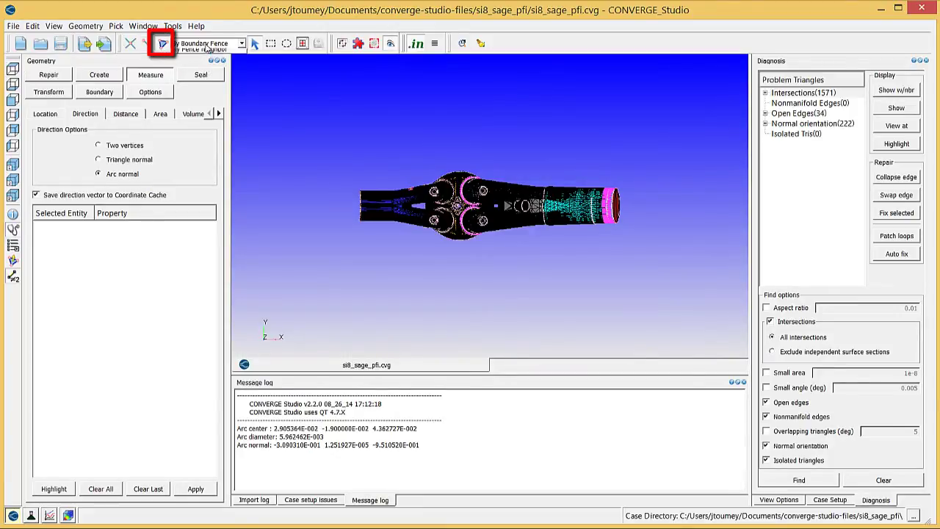
click(206, 44)
click(180, 53)
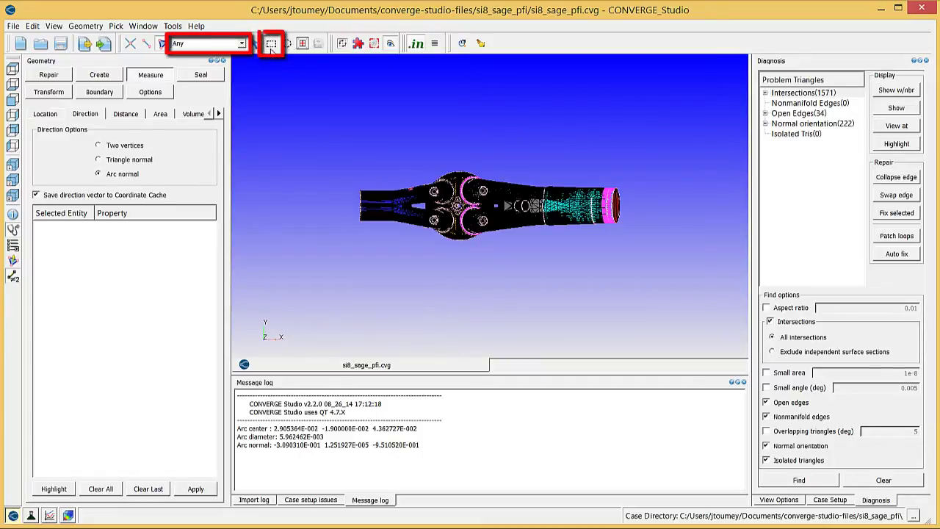
scroll(421, 267, up, 5)
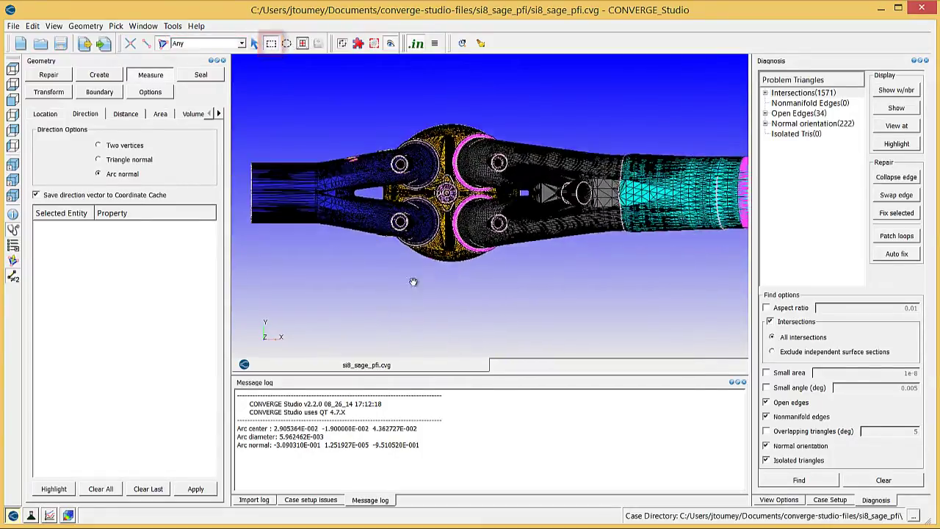
Box-select and hide the lower engine surface, then close in on the exposed valve stem
right_click(426, 276)
scroll(422, 270, up, 2)
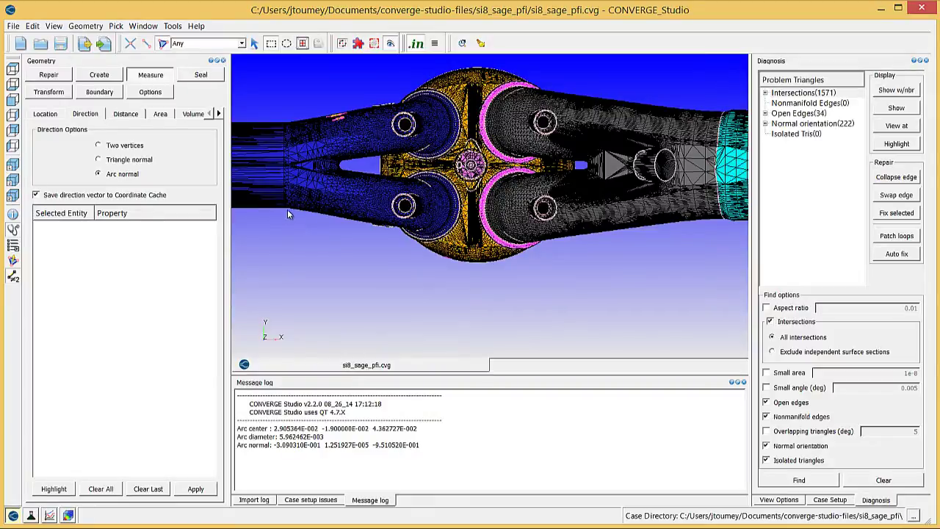
drag(288, 209, 647, 280)
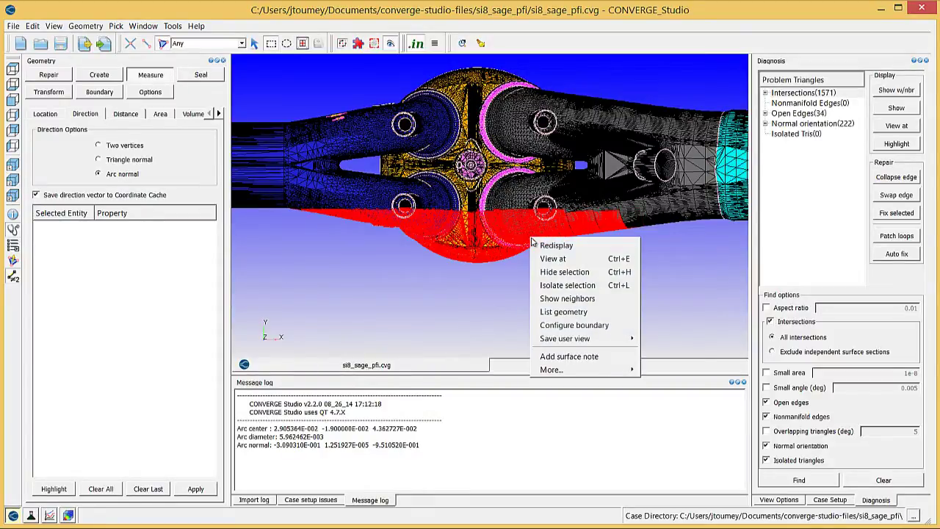
click(552, 271)
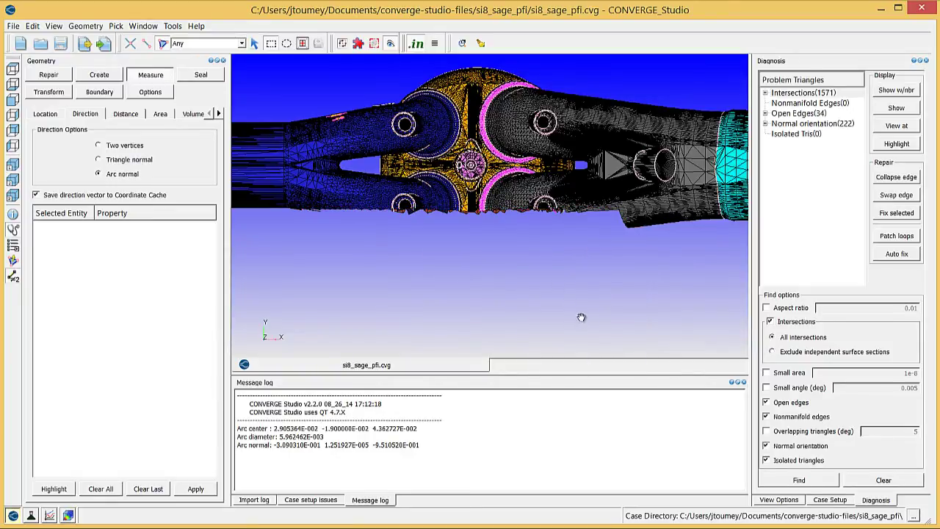
drag(580, 315, 595, 282)
scroll(594, 283, up, 5)
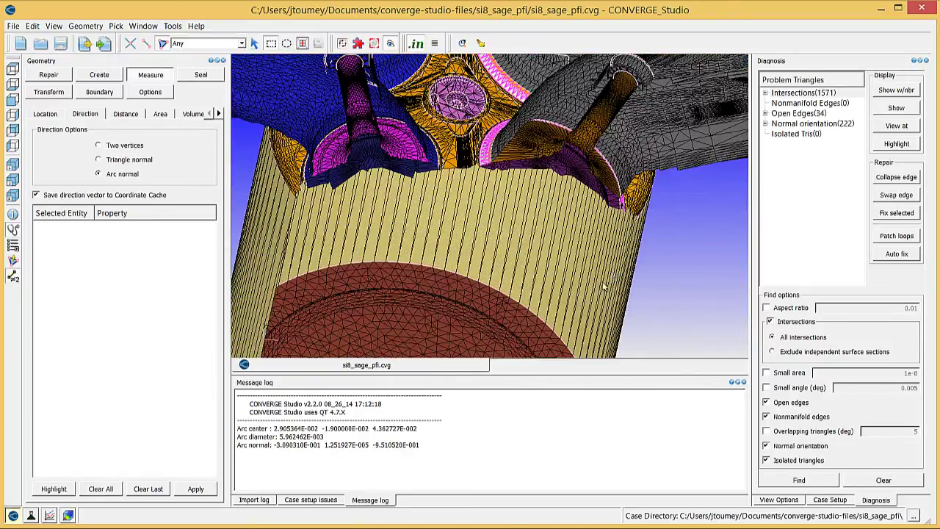
drag(617, 239, 661, 309)
mouse_move(718, 327)
mouse_down()
mouse_move(675, 350)
mouse_move(676, 339)
mouse_up()
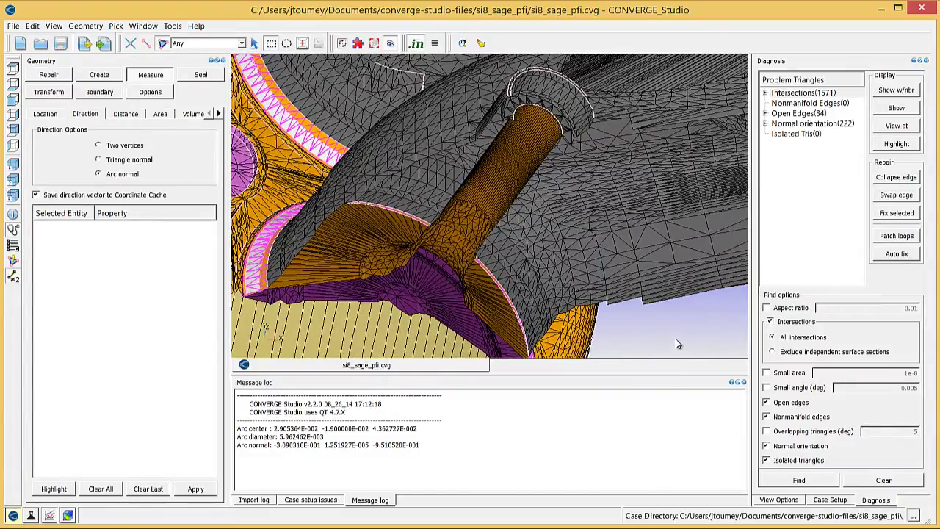
Mark the 90-edge arc ring at the lower end of the valve stem as a boundary fence
click(109, 94)
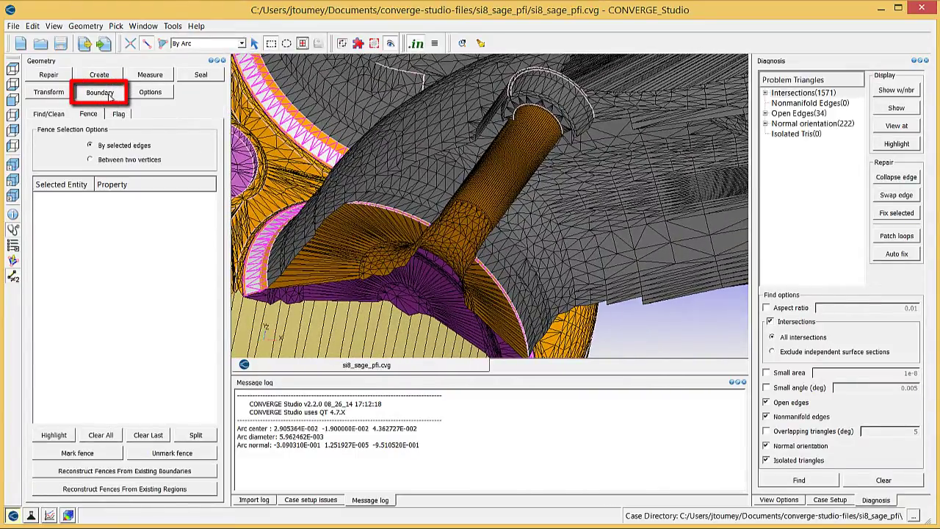
click(88, 116)
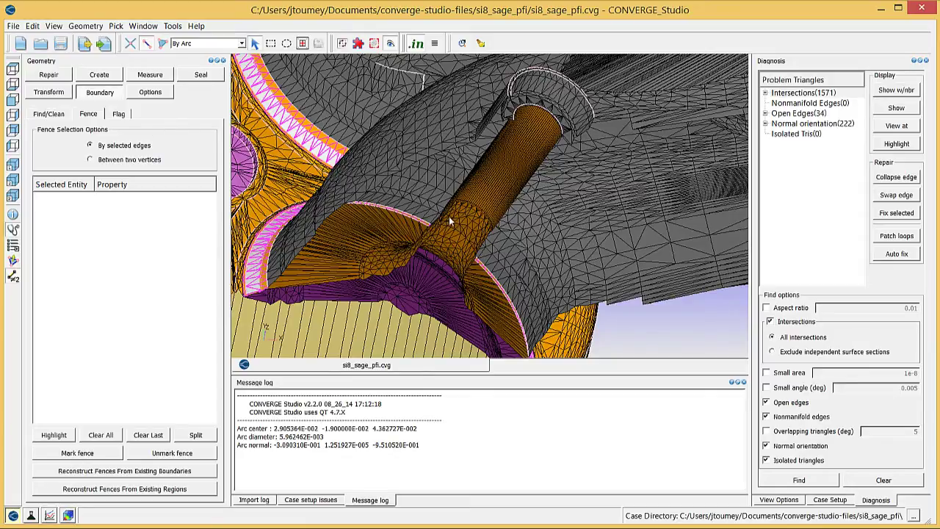
scroll(450, 228, up, 3)
scroll(452, 241, up, 5)
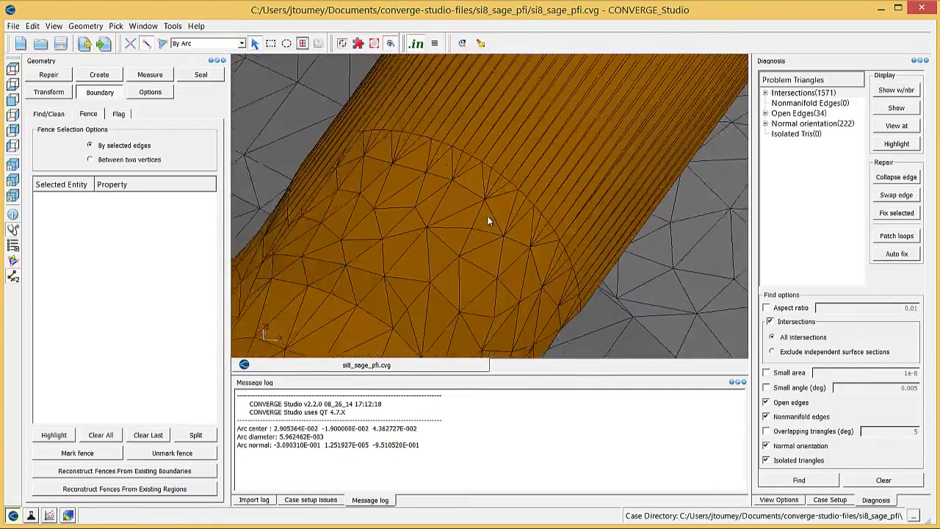
click(487, 158)
scroll(485, 180, down, 5)
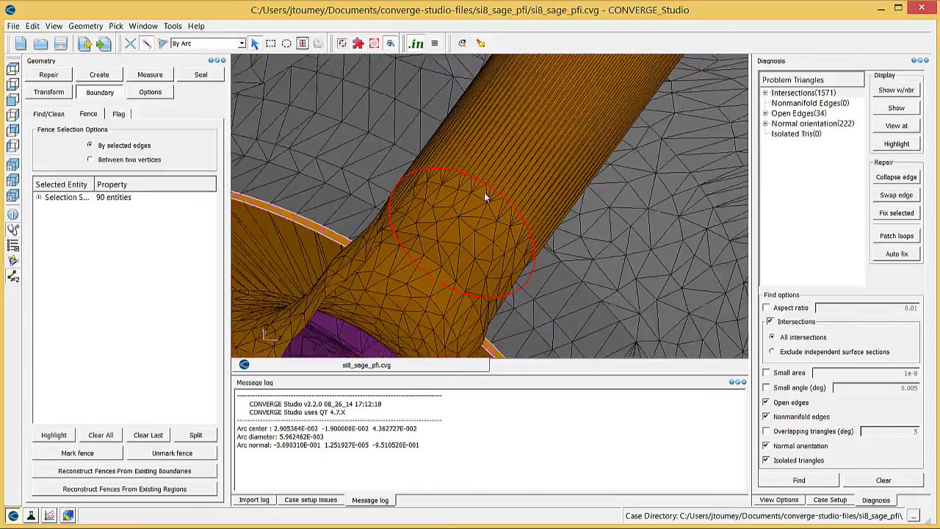
drag(542, 194, 514, 224)
click(73, 453)
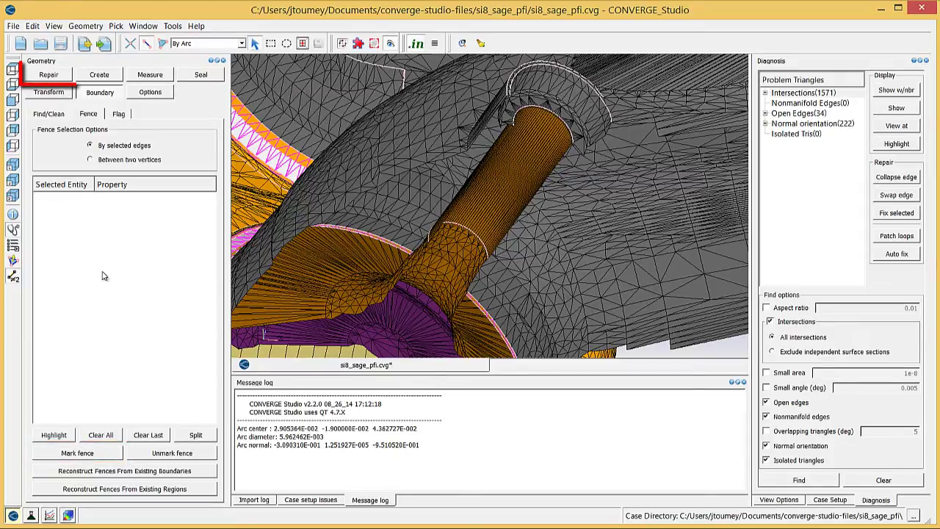
Delete the 360 fenced valve-stem triangles using the By Boundary Fence pick filter
click(56, 76)
click(42, 114)
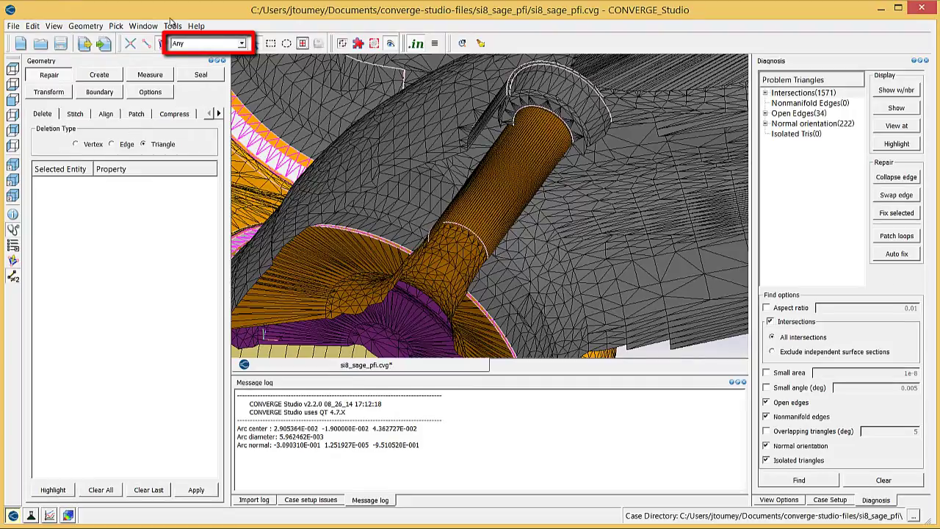
click(197, 45)
click(200, 95)
click(514, 182)
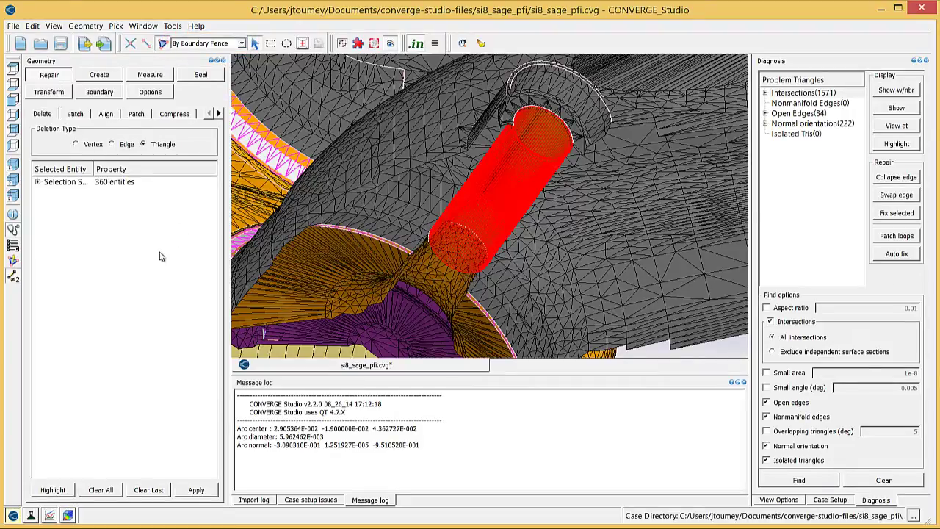
click(195, 491)
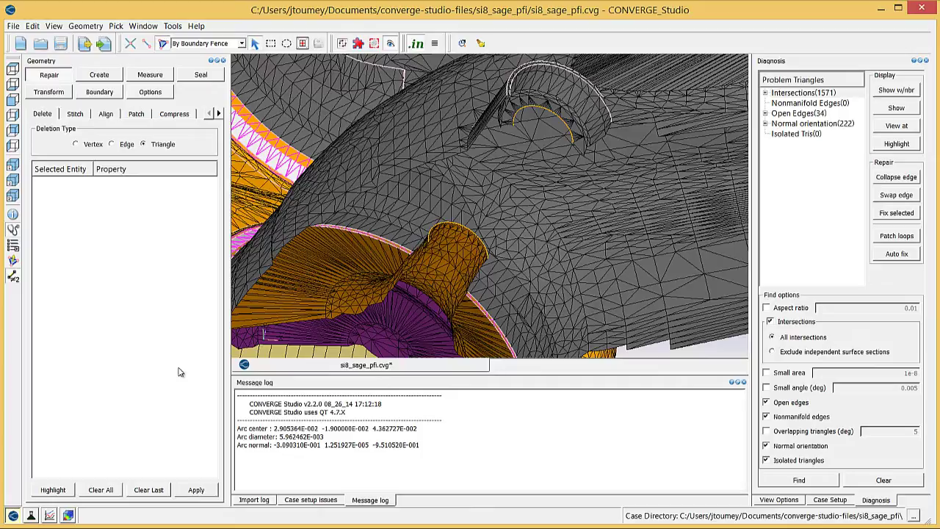
Choose Sweep edges and select the open arc of edges around the hole
click(99, 76)
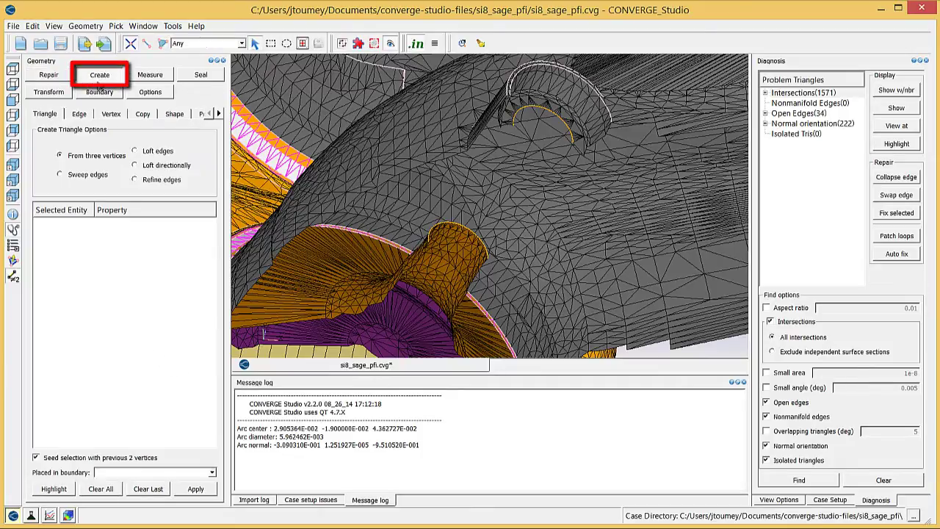
click(59, 174)
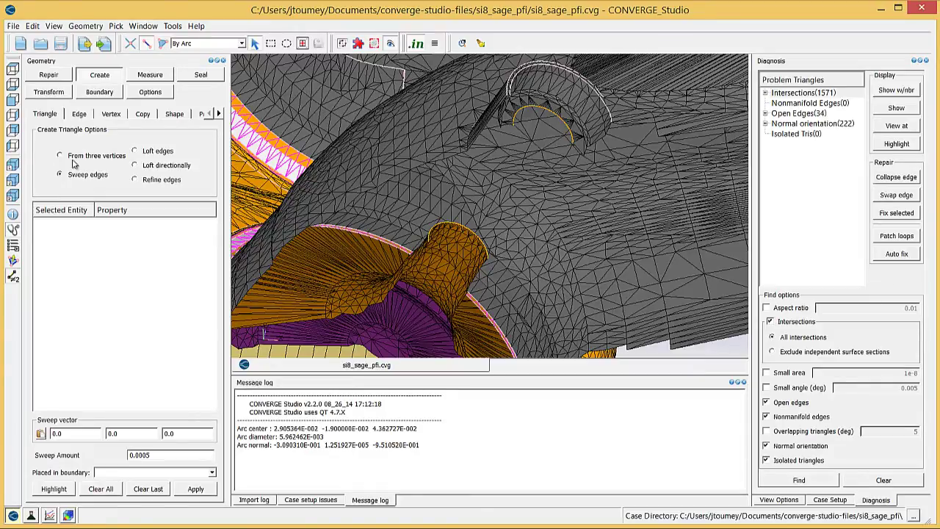
middle_drag(534, 188, 521, 232)
scroll(547, 180, up, 8)
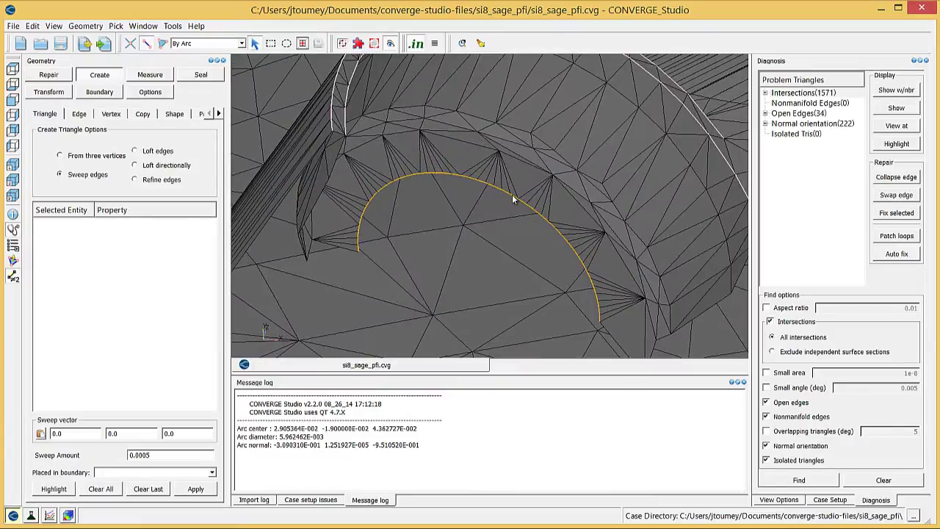
click(512, 194)
scroll(498, 223, down, 10)
middle_drag(468, 274, 504, 274)
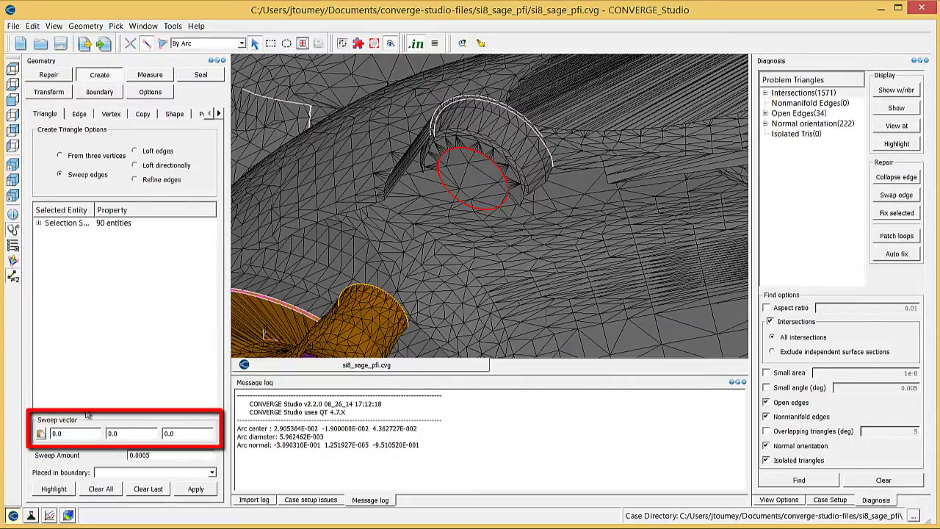
Sweep the arc 0.0005 along vector_1 into the Intake port bottom boundary
click(40, 434)
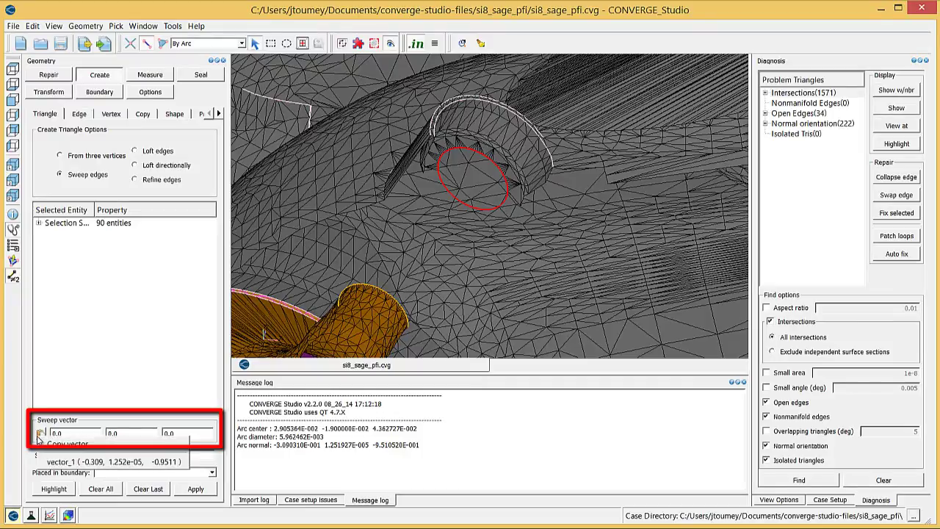
click(51, 461)
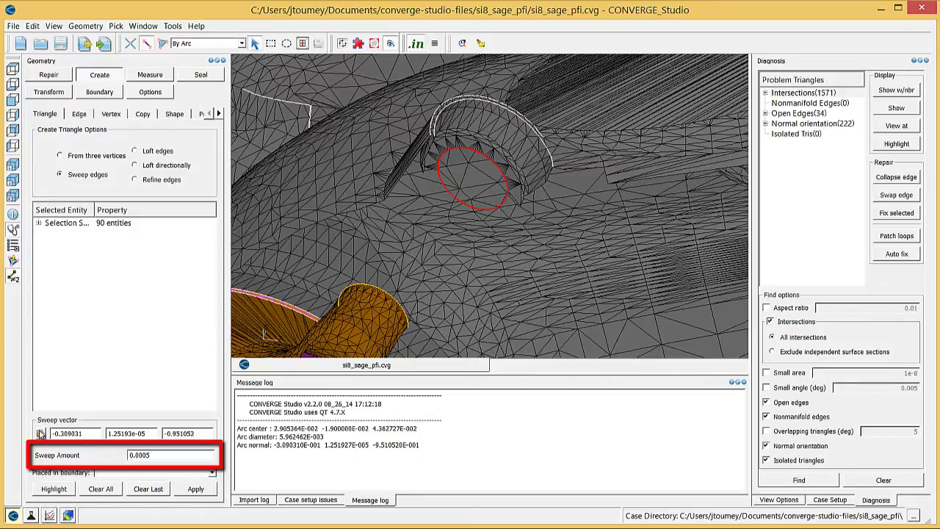
click(148, 473)
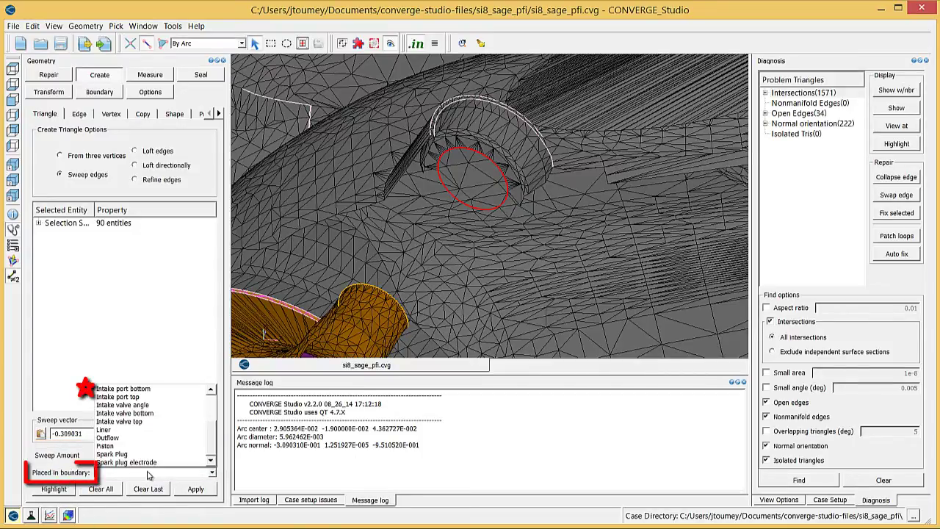
click(121, 388)
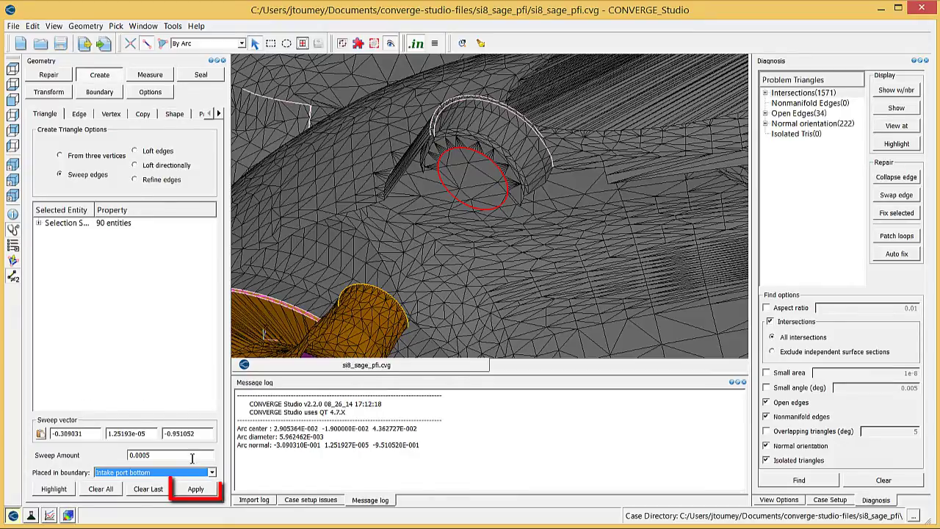
key(Return)
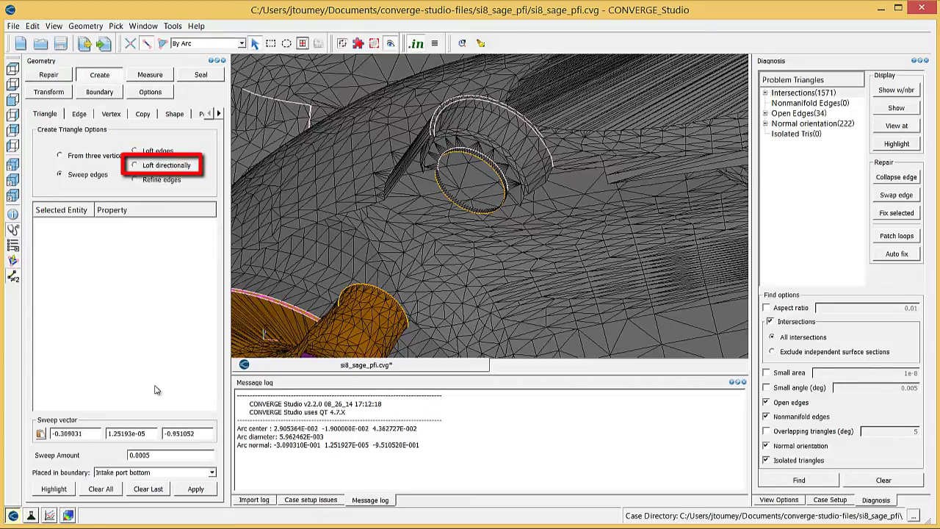
Set up Loft directionally between the orange valve's open edge loop and the head's circular loop
click(134, 166)
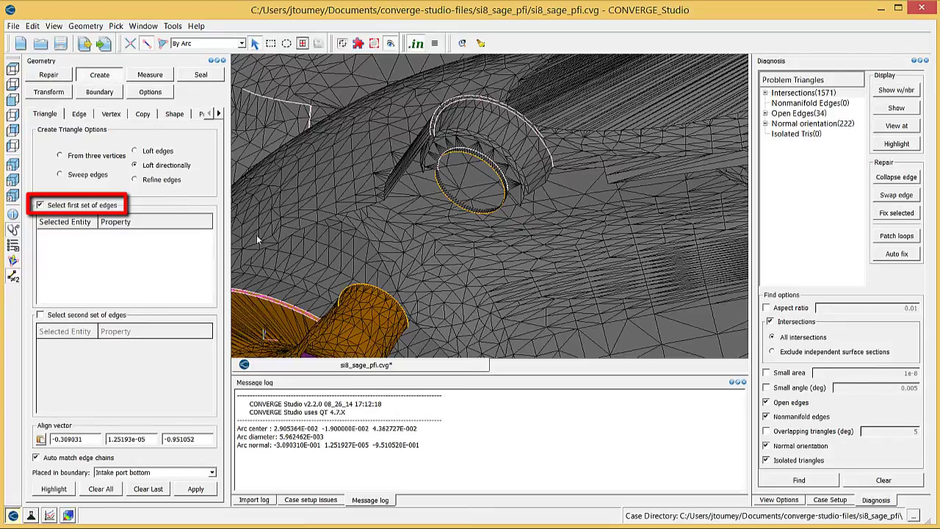
drag(420, 307, 449, 232)
scroll(450, 232, up, 5)
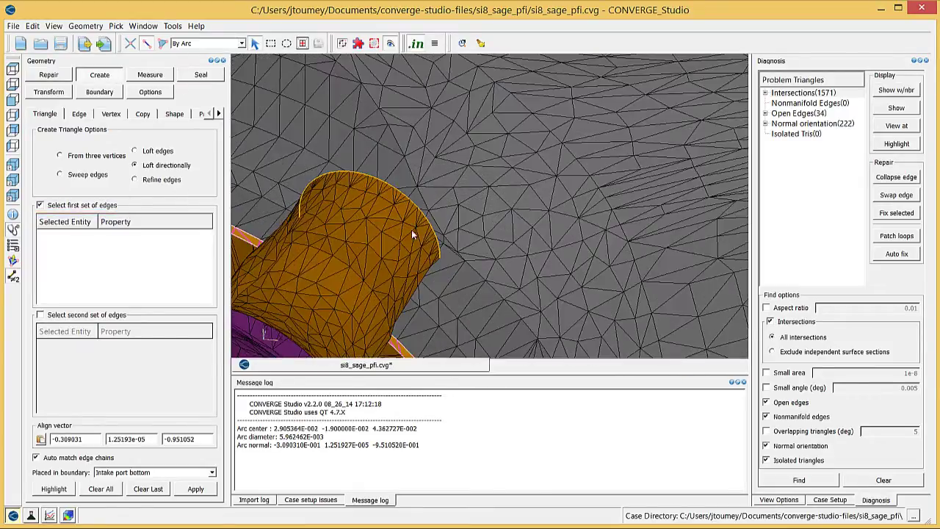
click(312, 171)
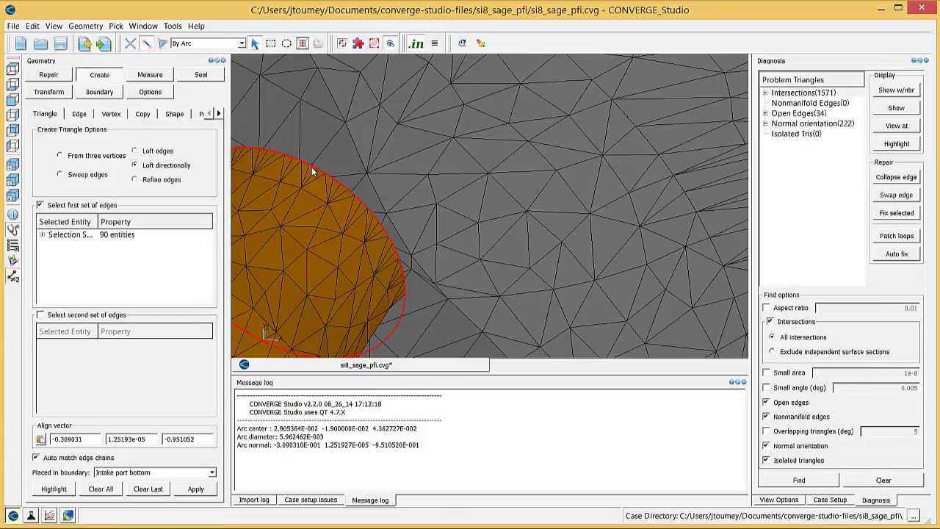
scroll(330, 210, down, 6)
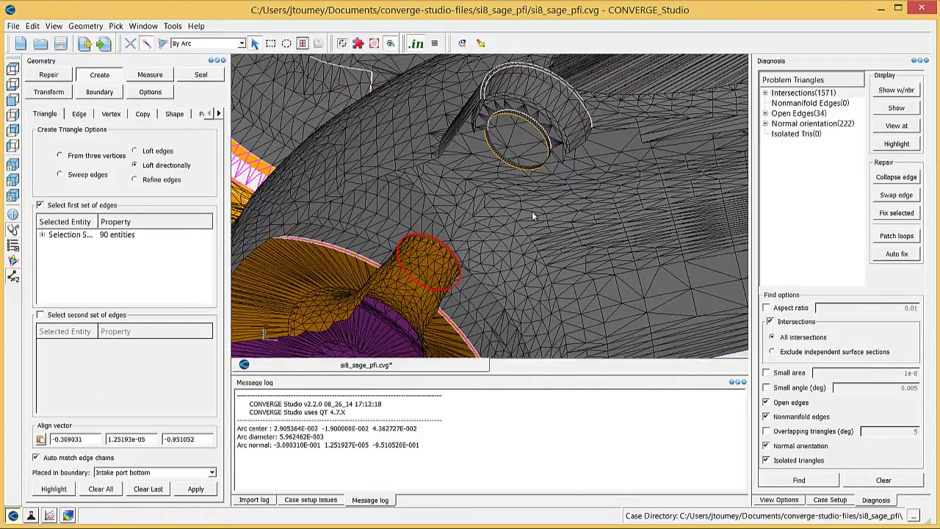
click(104, 315)
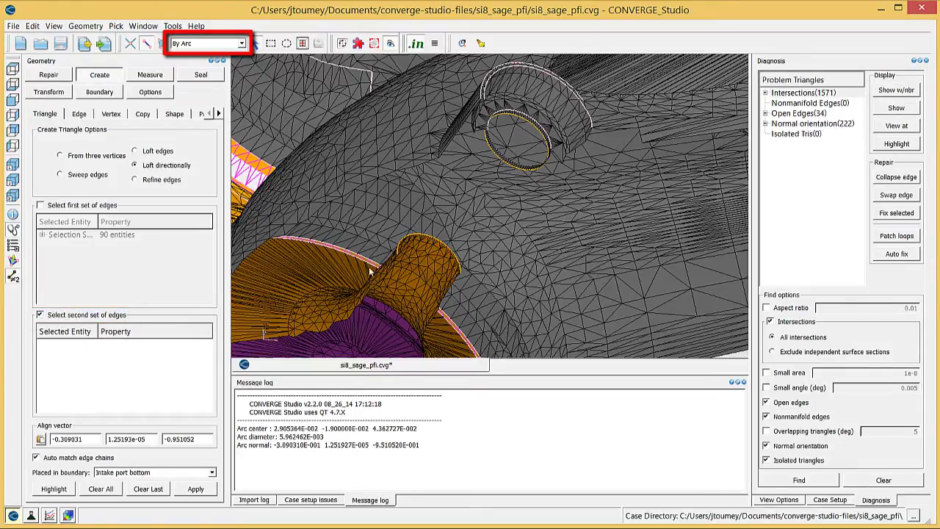
scroll(510, 218, up, 10)
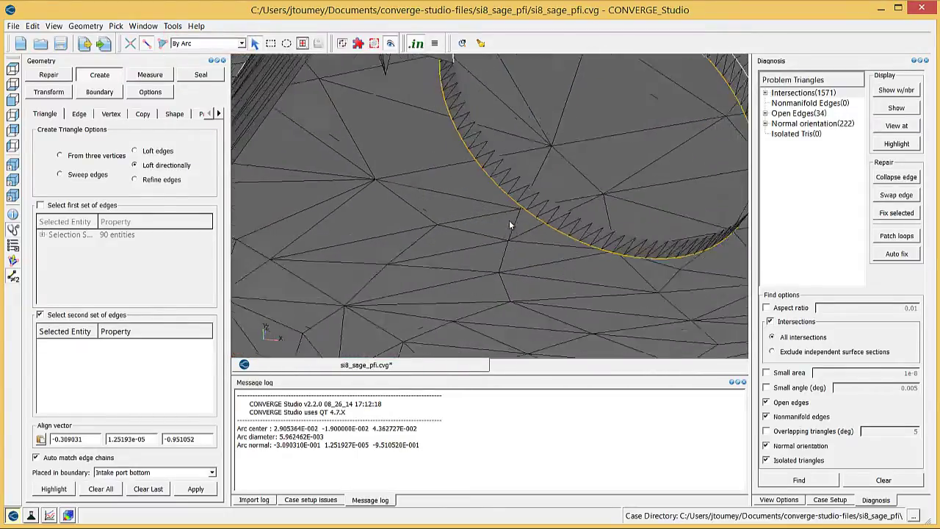
click(530, 197)
scroll(508, 233, down, 10)
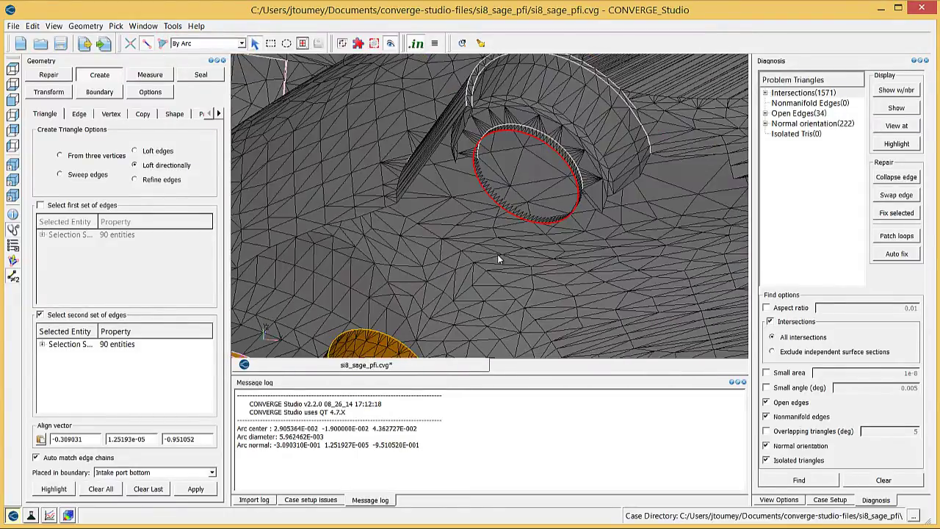
drag(497, 254, 503, 231)
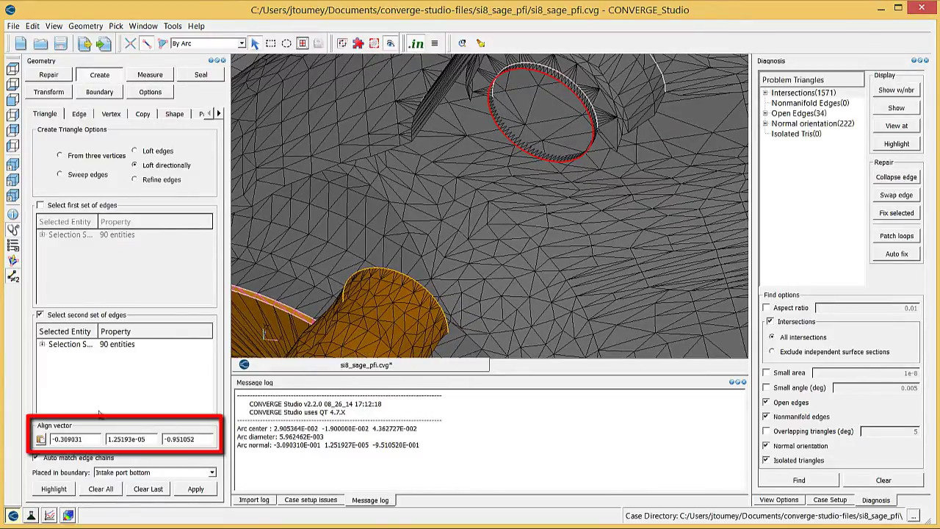
Align the loft to vector_1 and create it in the Intake valve top boundary
click(42, 439)
click(66, 463)
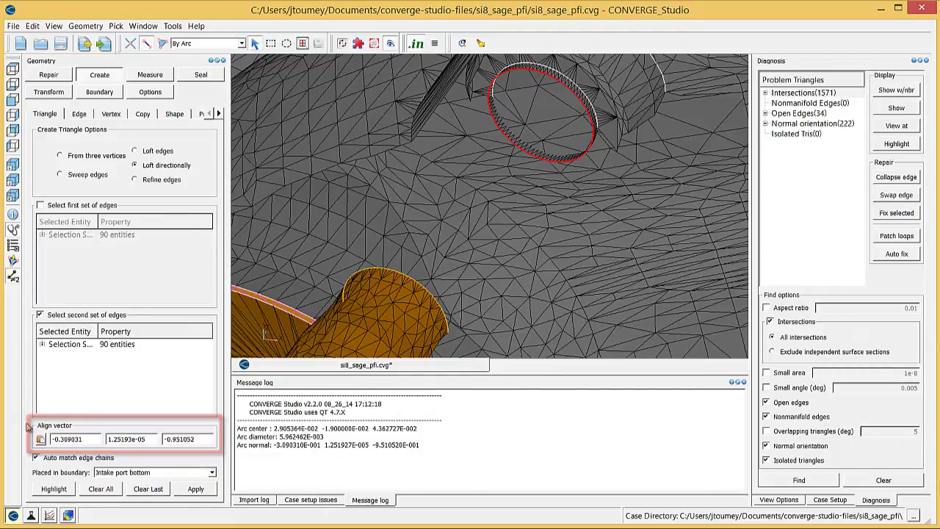
click(123, 475)
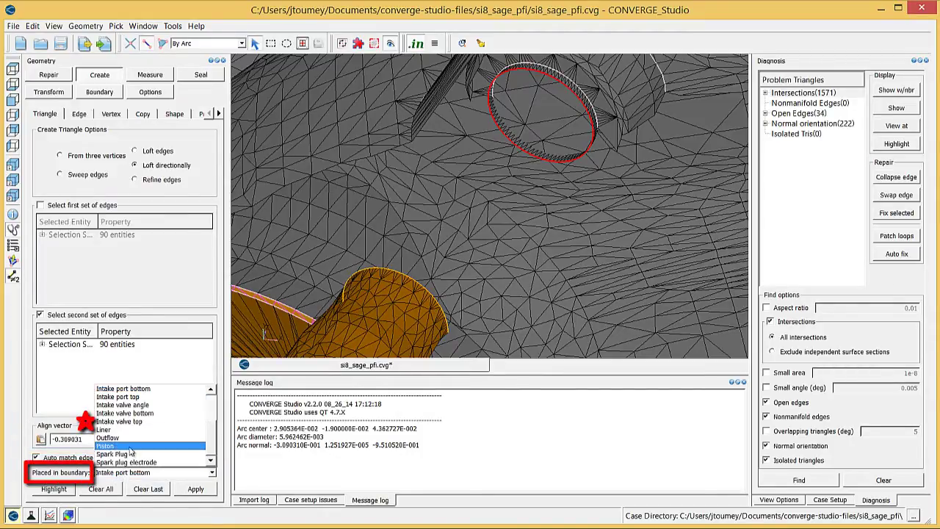
click(125, 421)
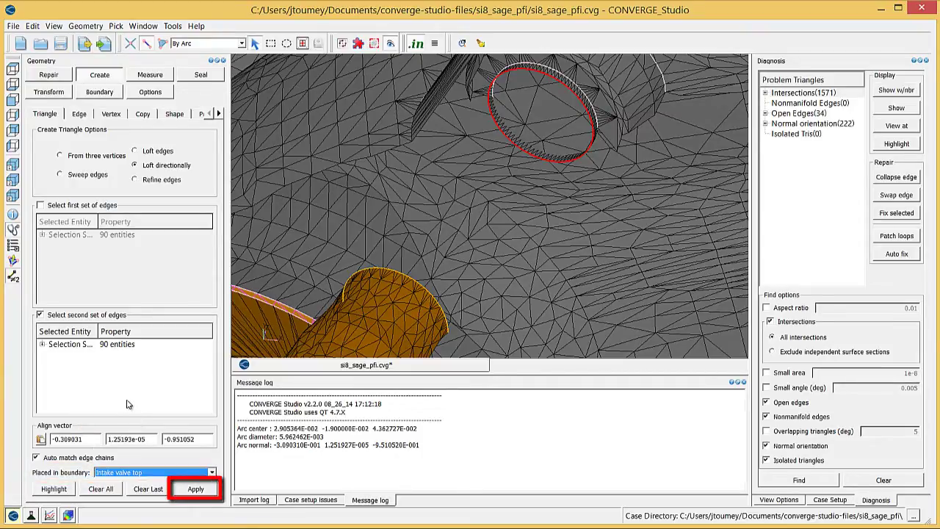
click(187, 491)
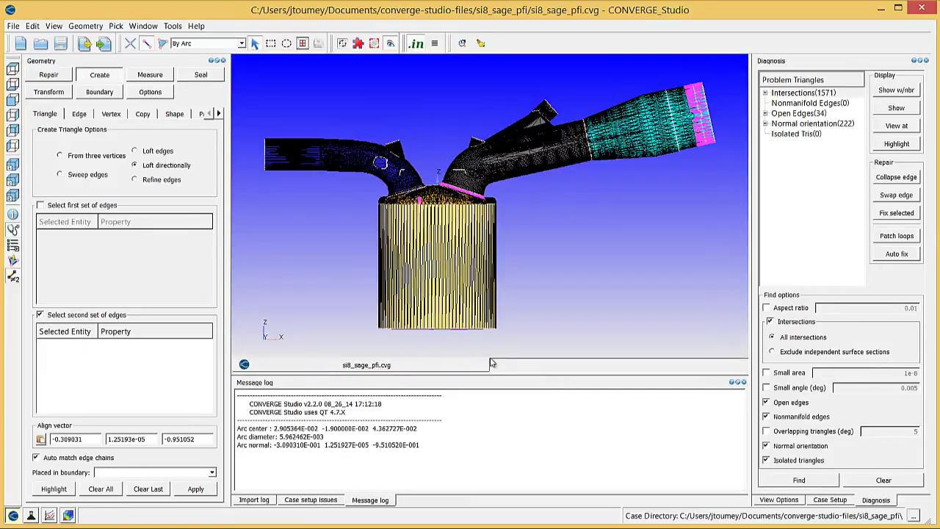
Set a selected-boundary translation of 2e-4 along vector_1 (-0.309031, 1.25193e-05, -0.951052)
click(48, 93)
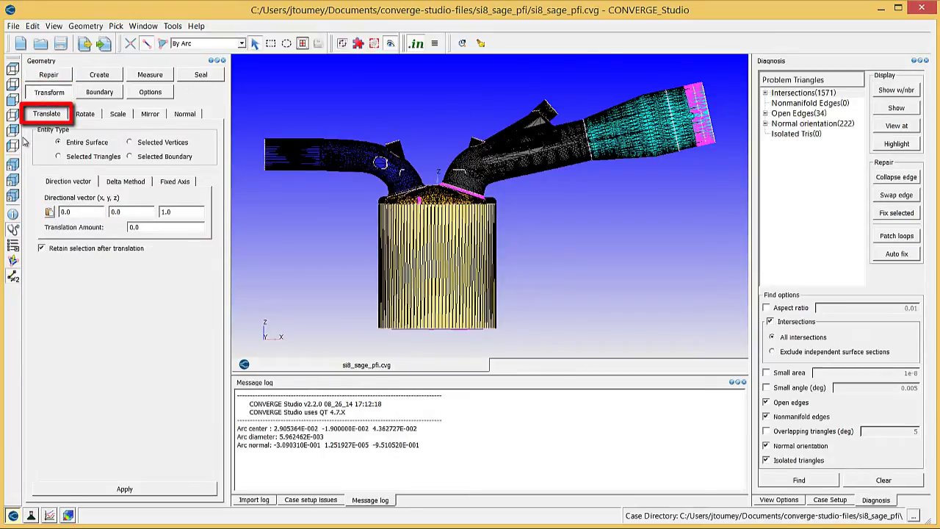
click(130, 157)
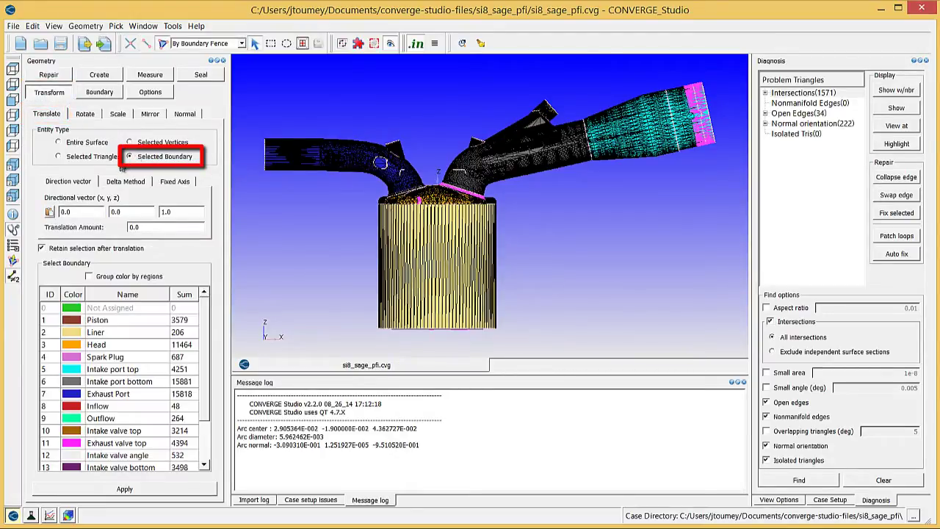
click(50, 213)
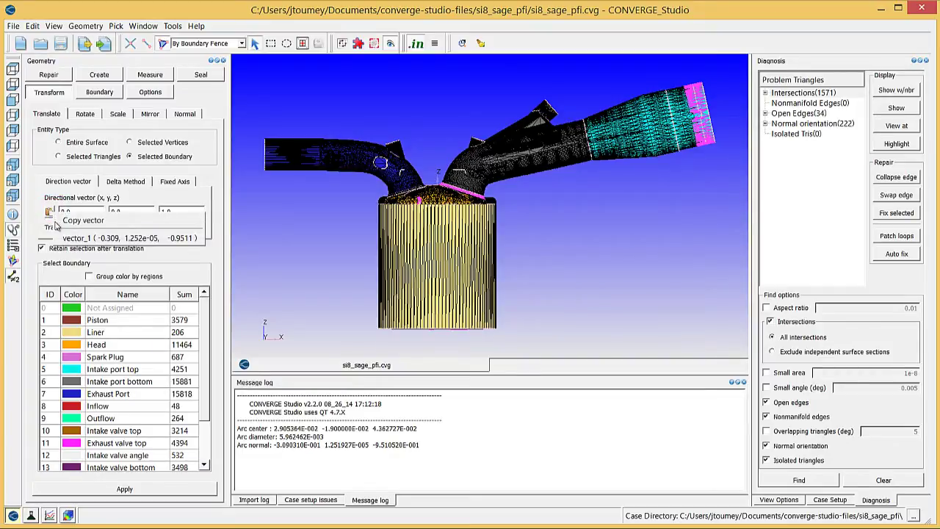
click(60, 238)
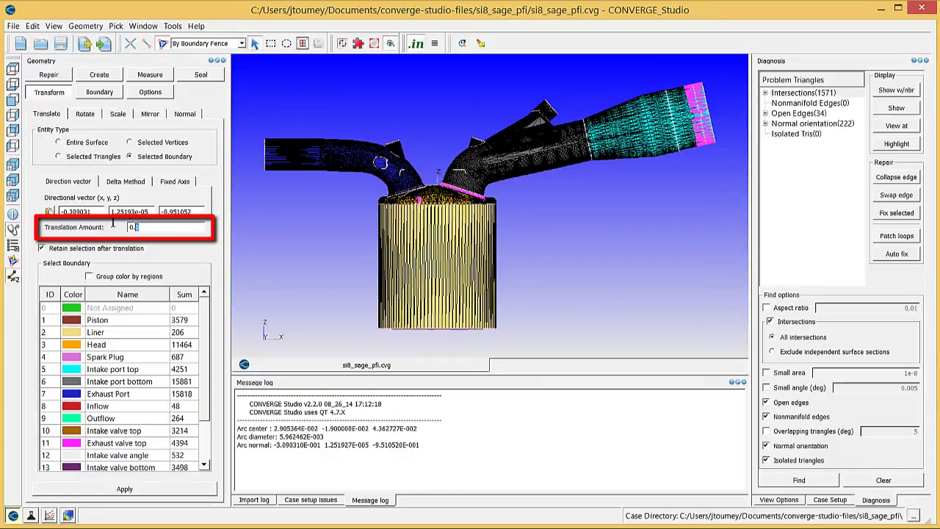
key(Tab)
text(2)
text(-4)
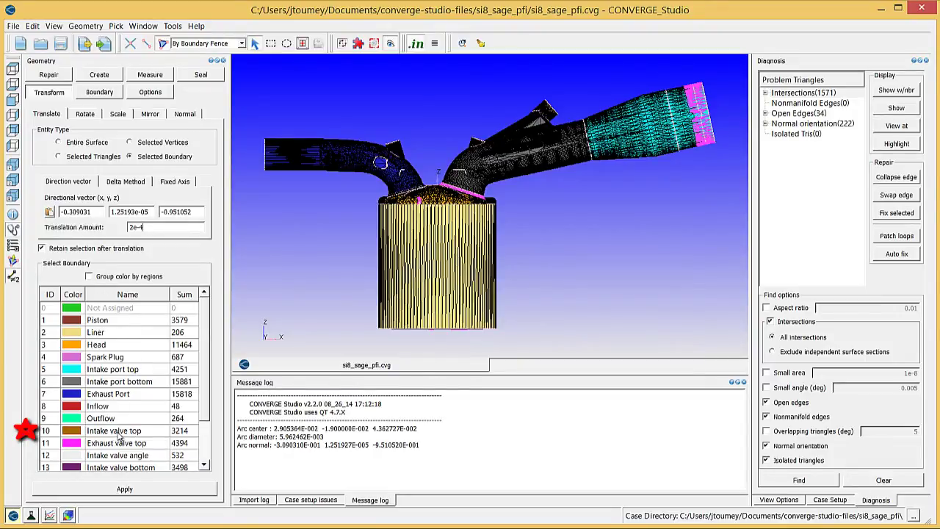
Choose the Intake valve top, angle and bottom boundaries to be moved
click(120, 431)
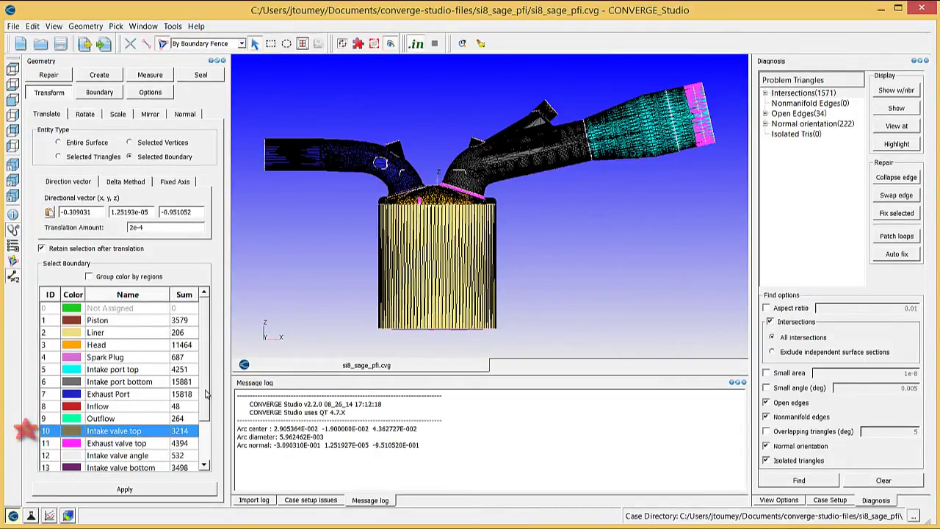
drag(208, 397, 195, 440)
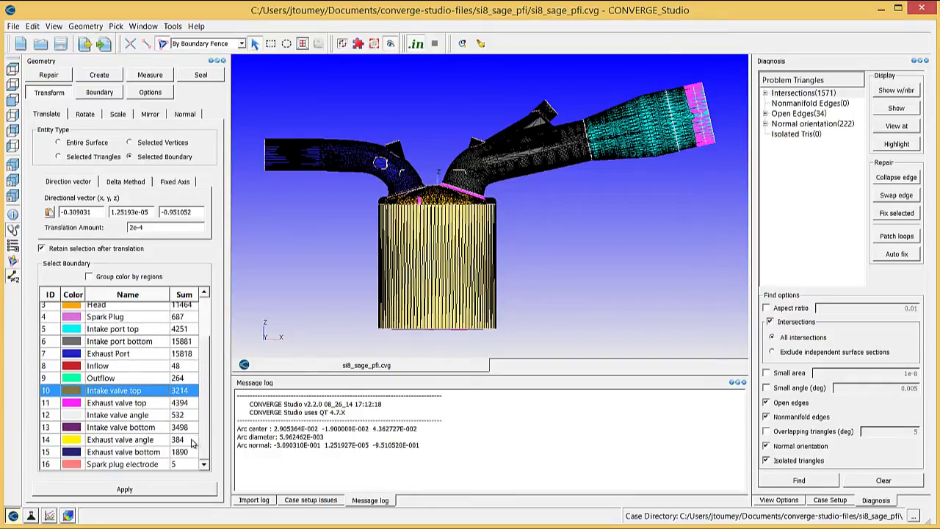
ctrl+click(126, 414)
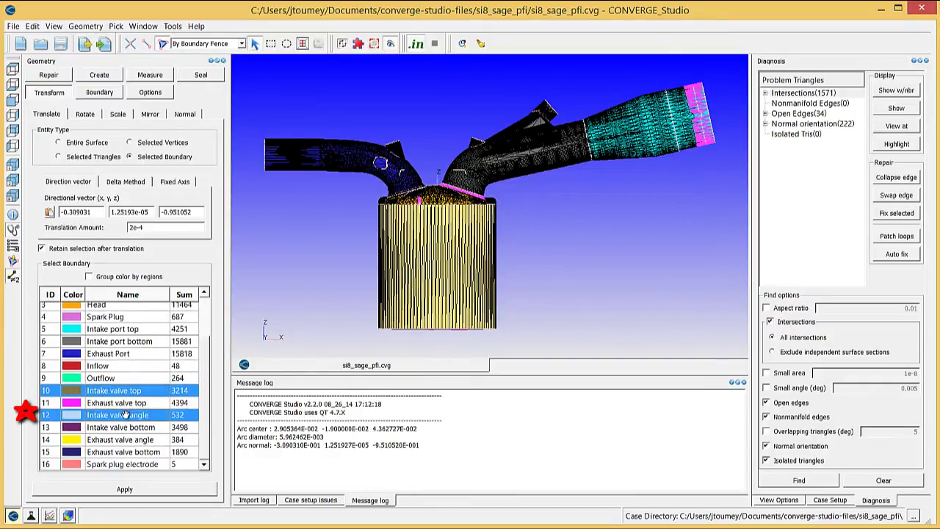
ctrl+click(129, 427)
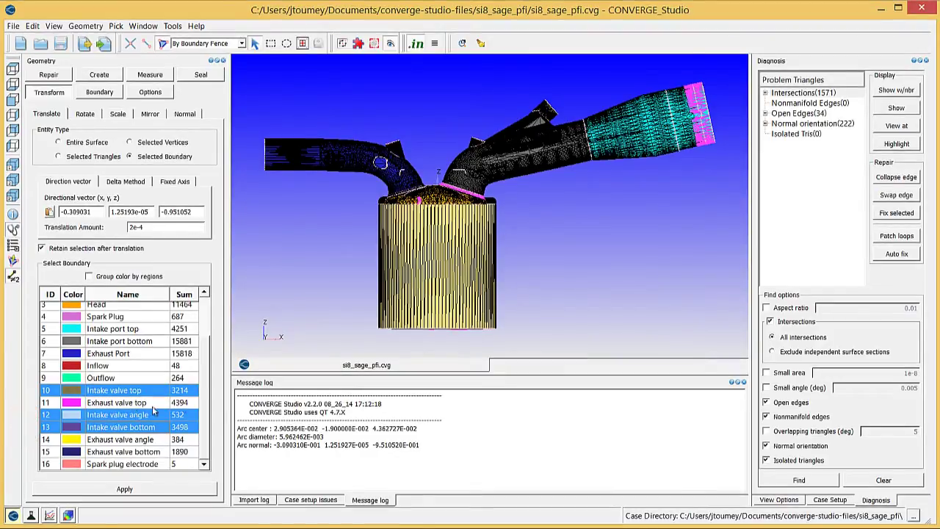
drag(339, 234, 354, 248)
scroll(360, 257, up, 10)
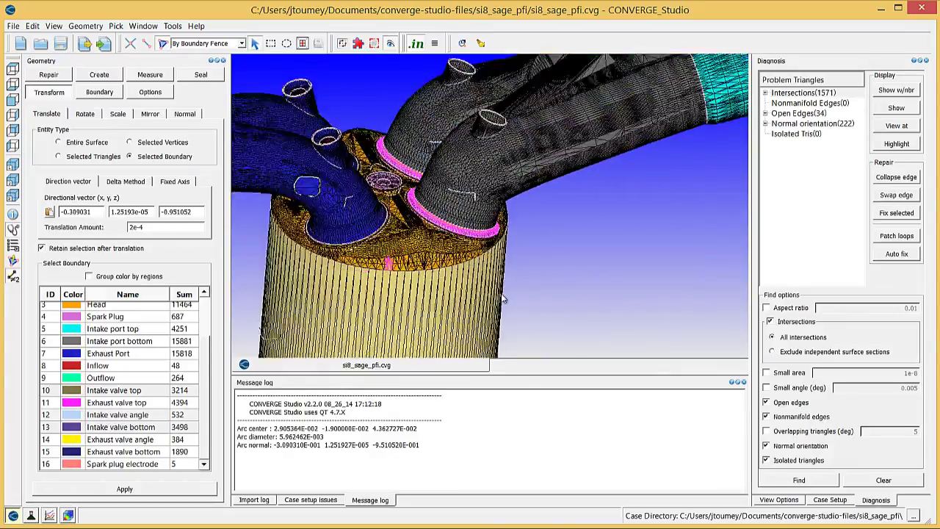
Translate the 3714 valve vertices by 0.0002, then re-run the diagnosis to confirm zero intersections
drag(437, 307, 458, 309)
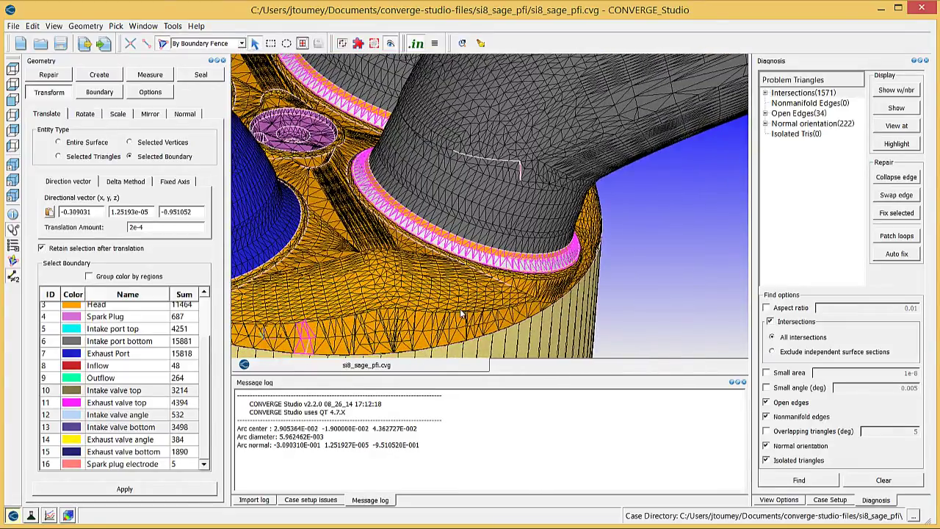
click(200, 492)
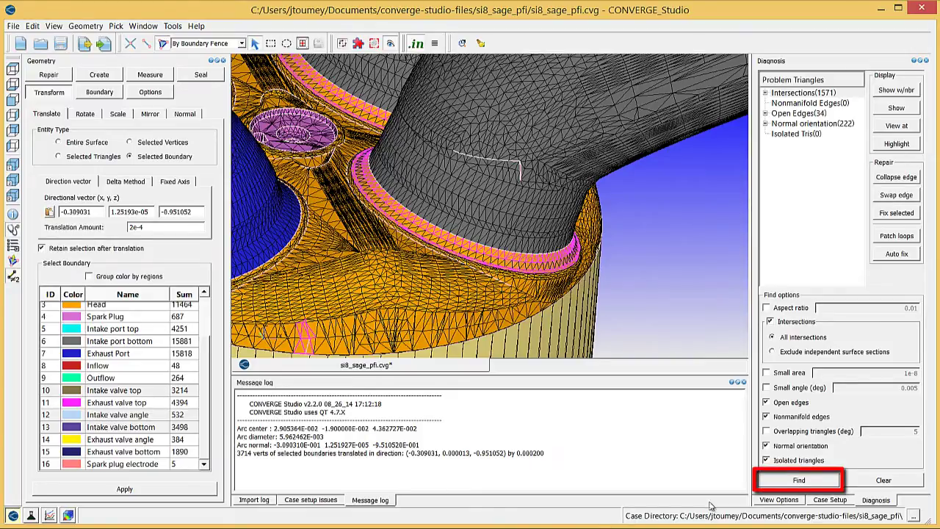
click(798, 480)
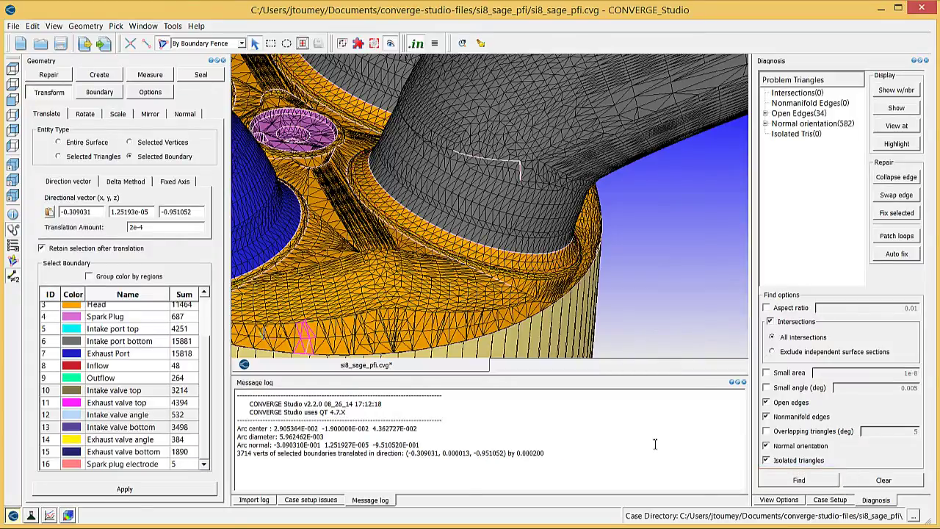